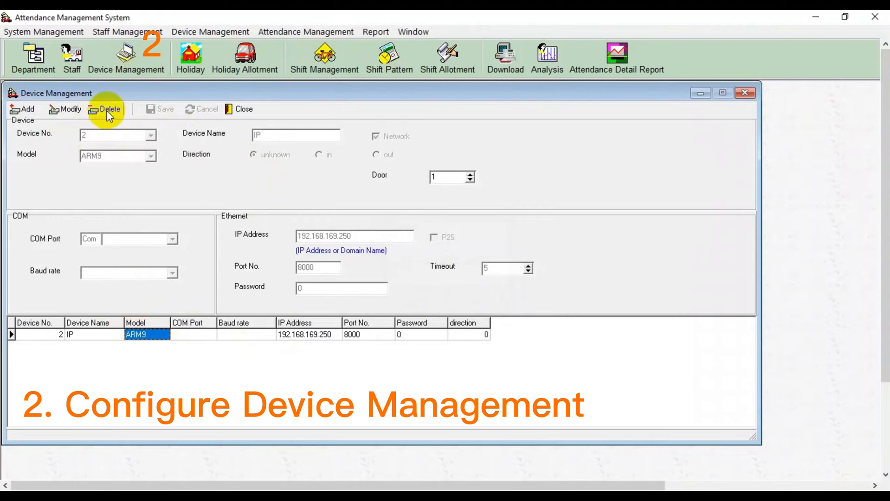
# Delete the existing device record named IP and close Device Management.
pyautogui.click(109, 109)
pyautogui.click(425, 300)
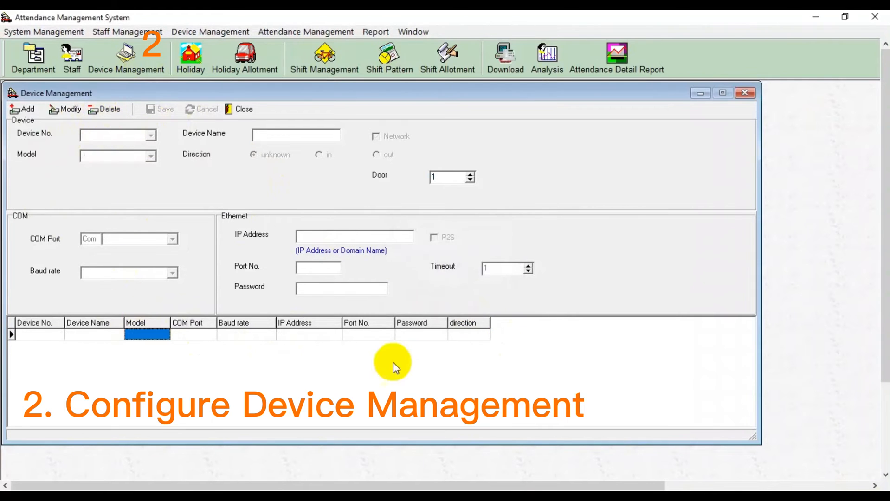
pyautogui.click(745, 92)
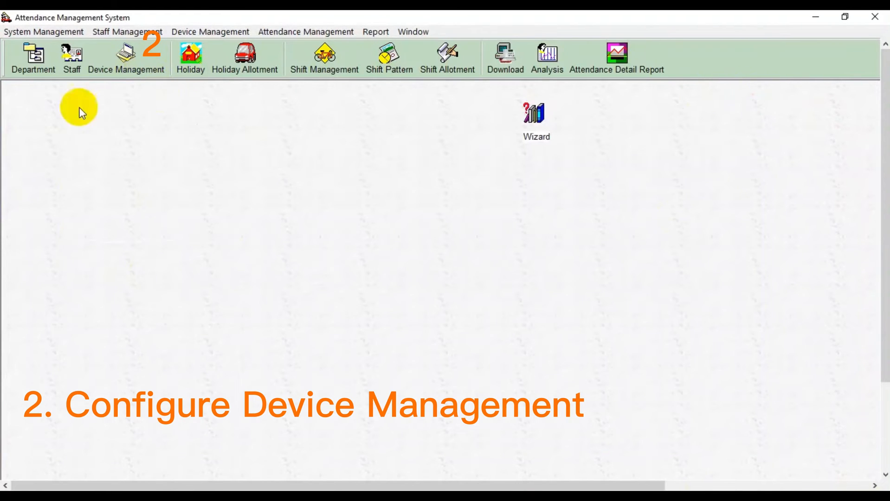
# Add a new device record with model ARM9, the Network option enabled and the device name MyCompany.
pyautogui.click(116, 67)
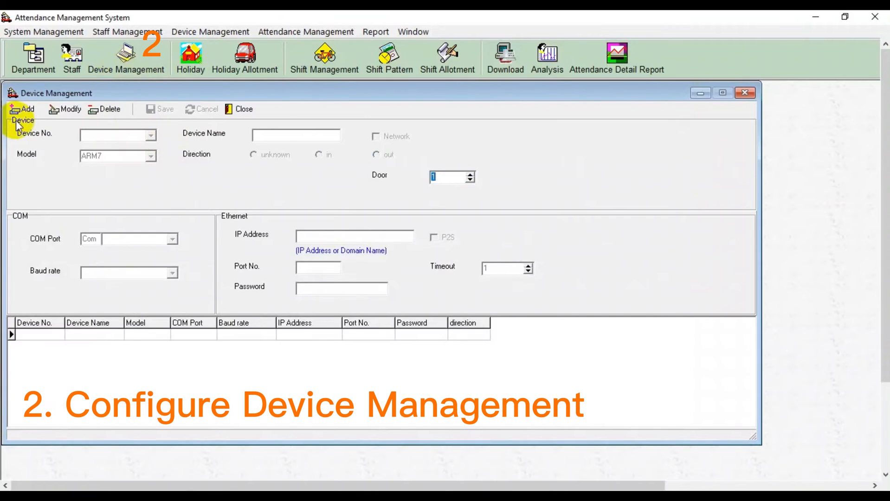
pyautogui.click(22, 109)
pyautogui.click(151, 155)
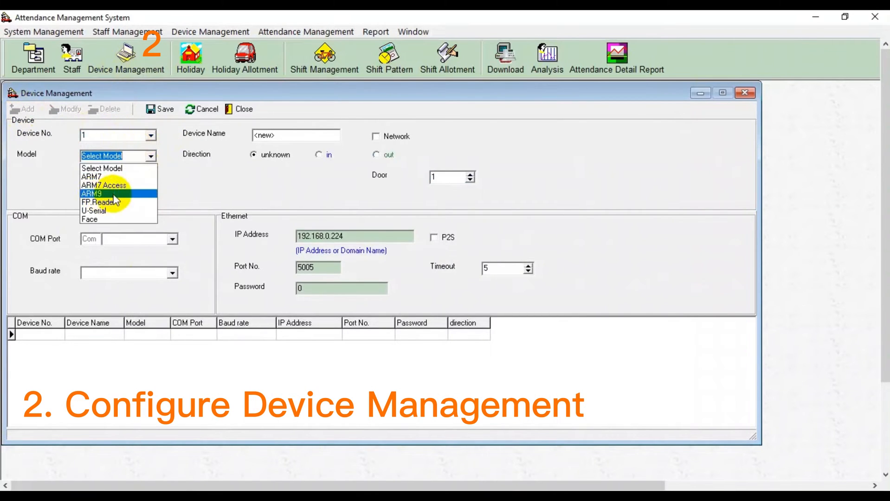
pyautogui.click(105, 194)
pyautogui.doubleClick(278, 136)
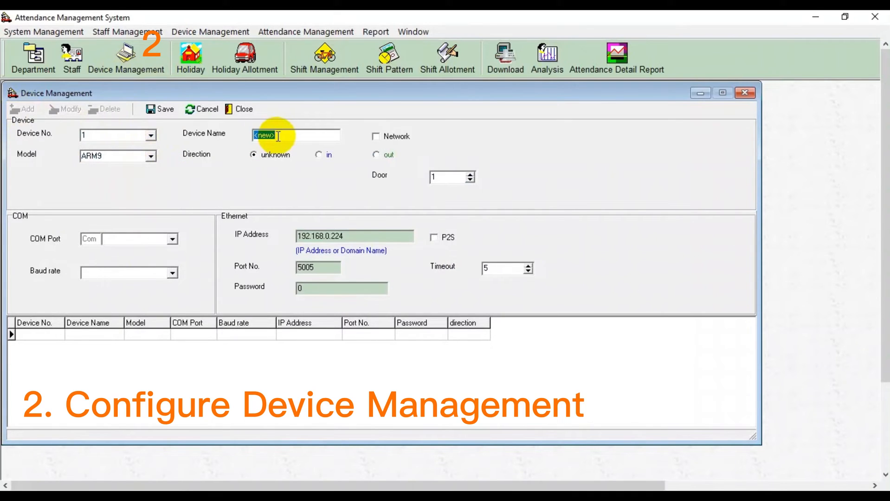
pyautogui.click(376, 137)
pyautogui.click(329, 139)
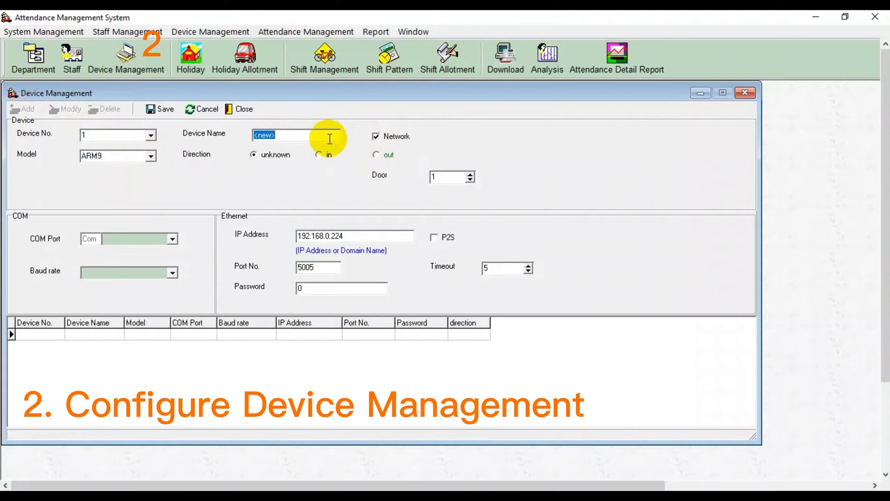
pyautogui.write('MyCompany')
# Set the MyCompany device's IP address to 192.168.169.250 and its port number to 8000.
pyautogui.doubleClick(345, 238)
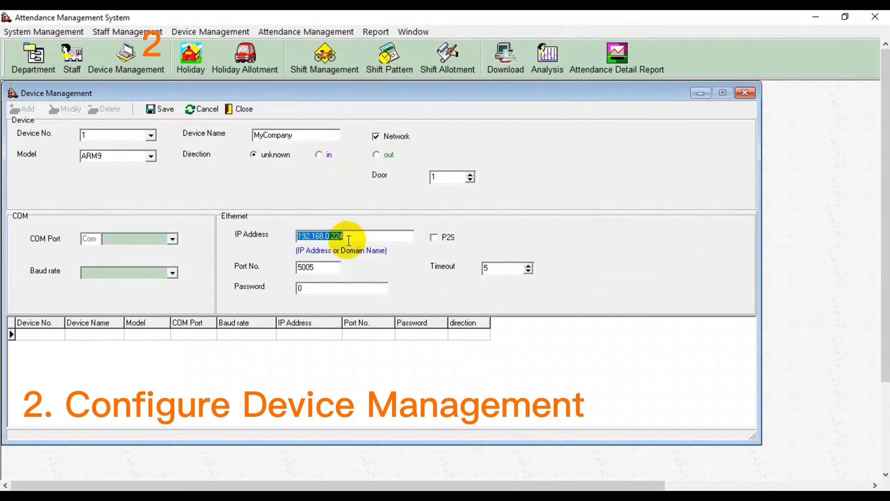
pyautogui.click(326, 238)
pyautogui.moveTo(362, 237); pyautogui.dragTo(280, 244)
pyautogui.write('1')
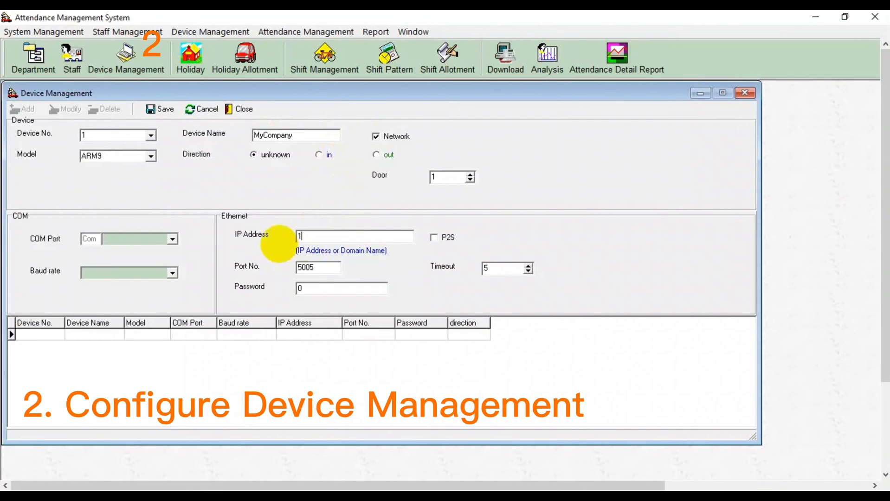
pyautogui.write('92.168.169.250')
pyautogui.doubleClick(319, 268)
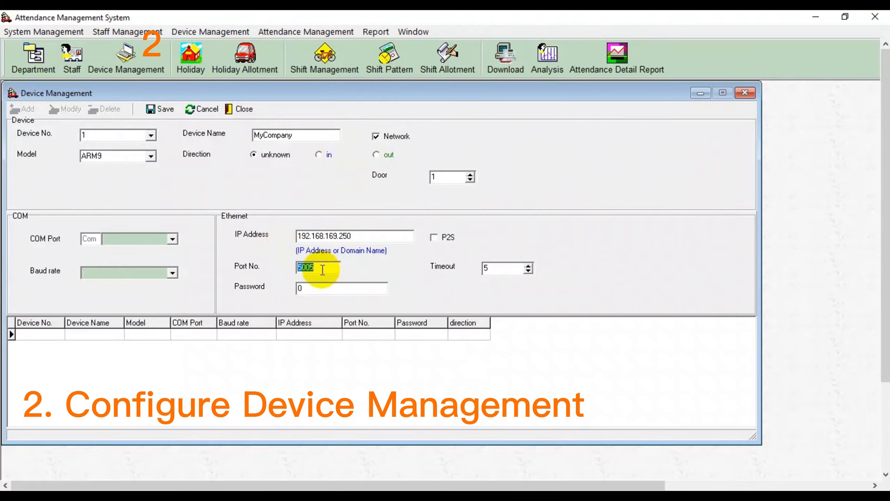
pyautogui.write('8000')
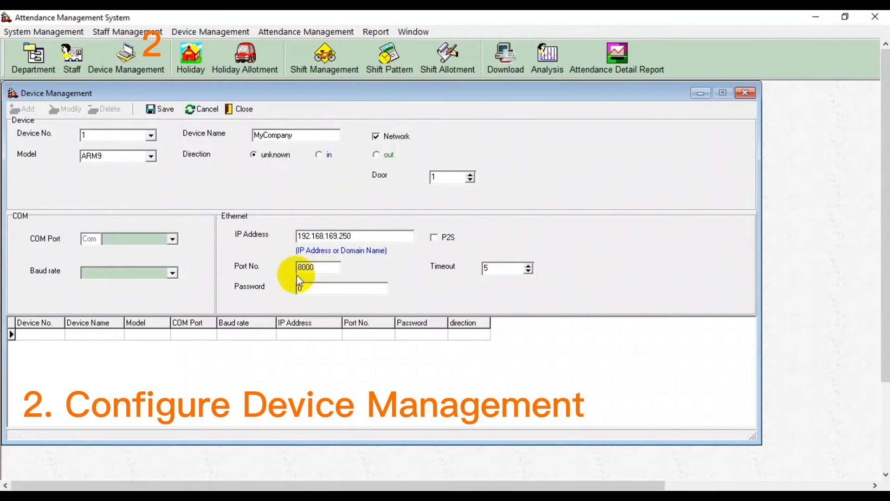
# Clear the new device's password field, then save the record and close Device Management.
pyautogui.doubleClick(320, 289)
pyautogui.press('BackSpace')
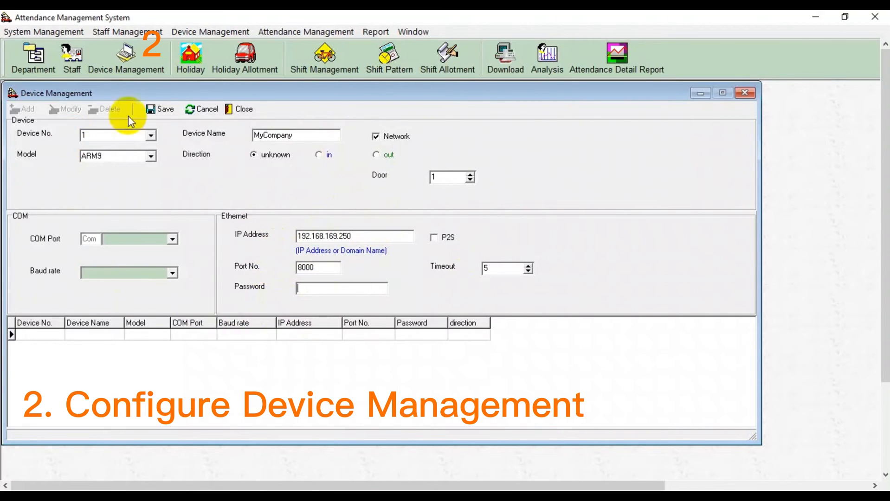
pyautogui.click(156, 110)
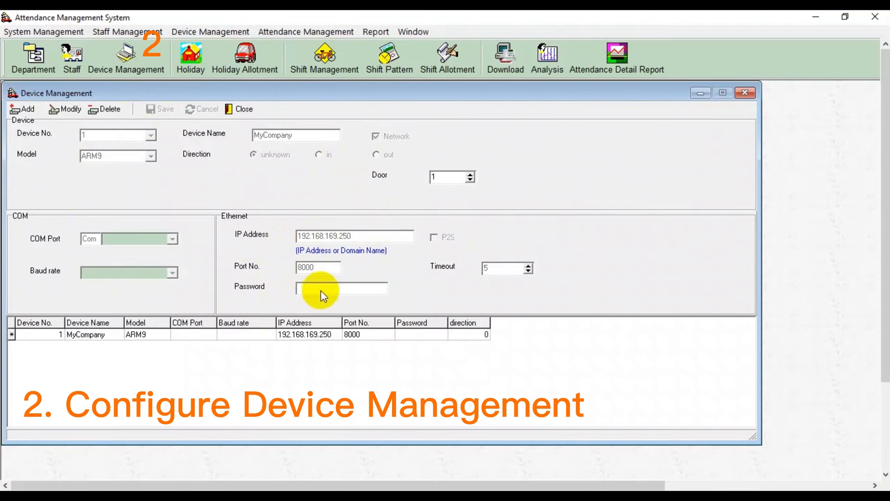
pyautogui.click(245, 111)
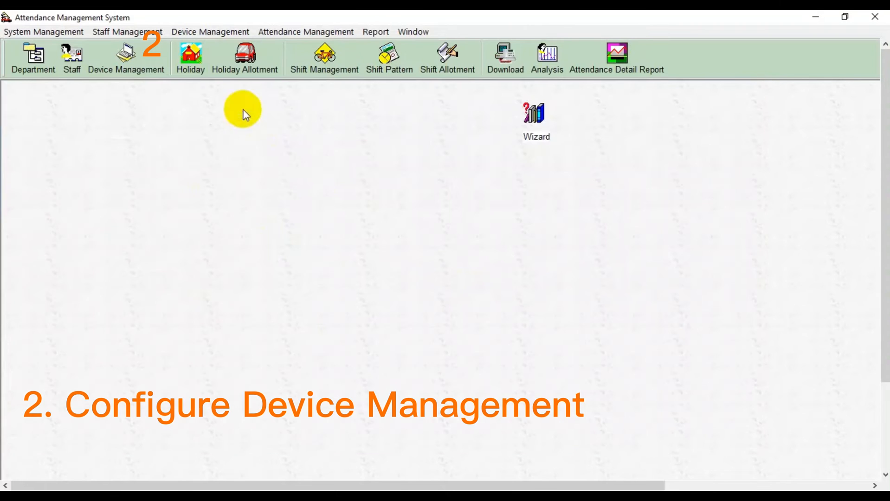
# Create a new shift in Shift Management with order number 1, shift number 1 and the name "7:30-11:30 / 12:30-08:00".
pyautogui.click(328, 65)
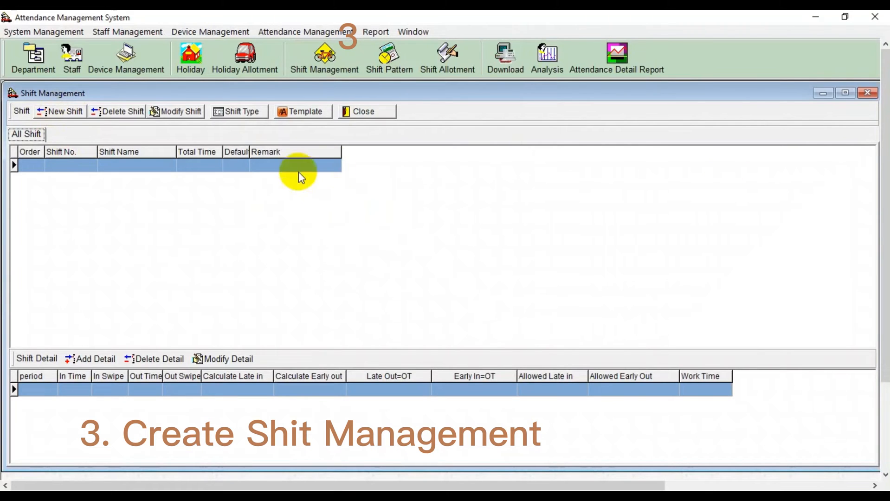
pyautogui.click(61, 112)
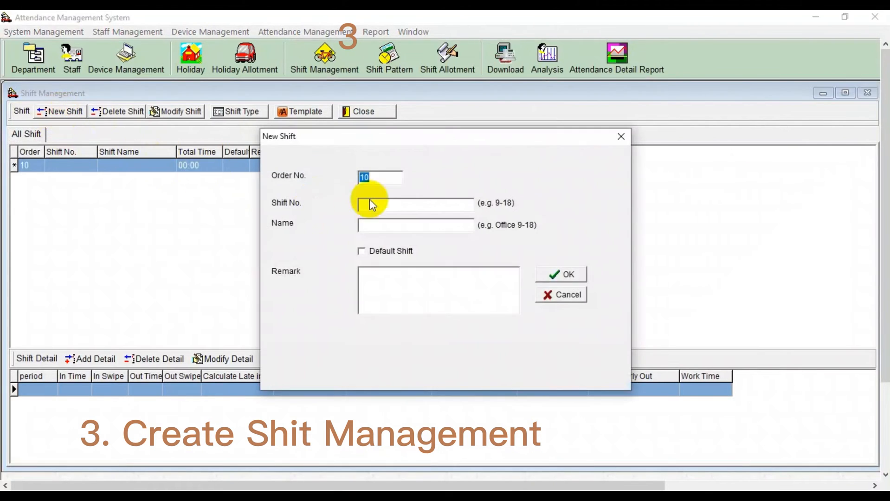
pyautogui.write('1')
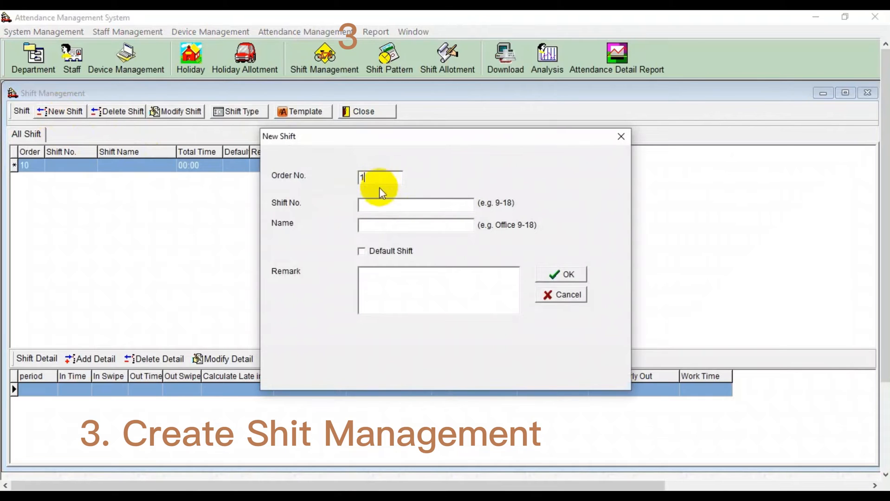
pyautogui.click(380, 205)
pyautogui.write('1')
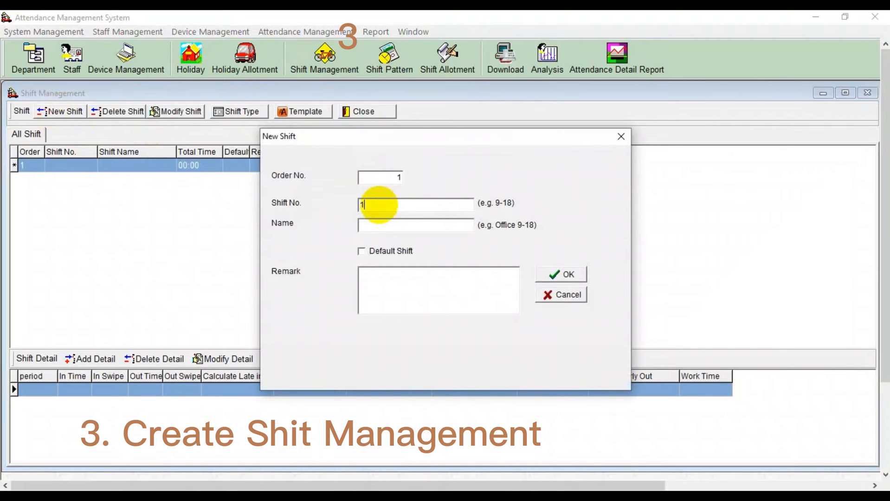
pyautogui.press('Tab')
pyautogui.write('7')
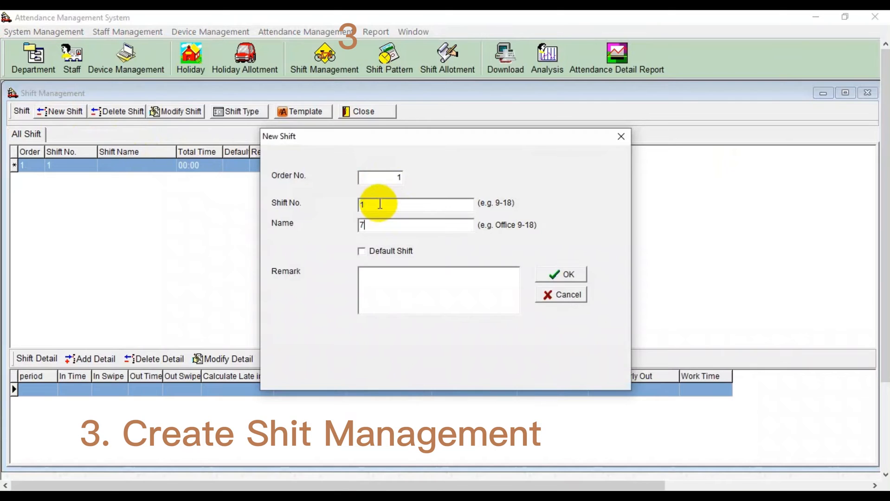
pyautogui.write(':30-11:30 / 12:30-80')
pyautogui.press('BackSpace')
pyautogui.press('BackSpace')
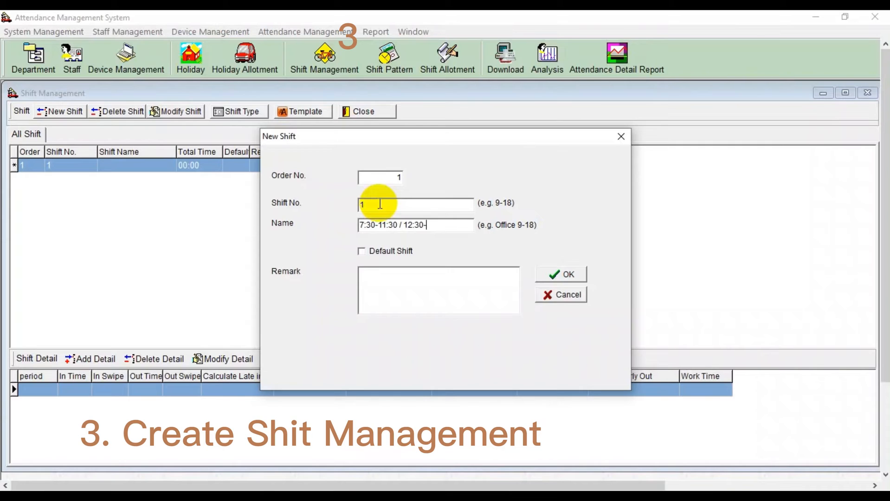
pyautogui.write('08:00')
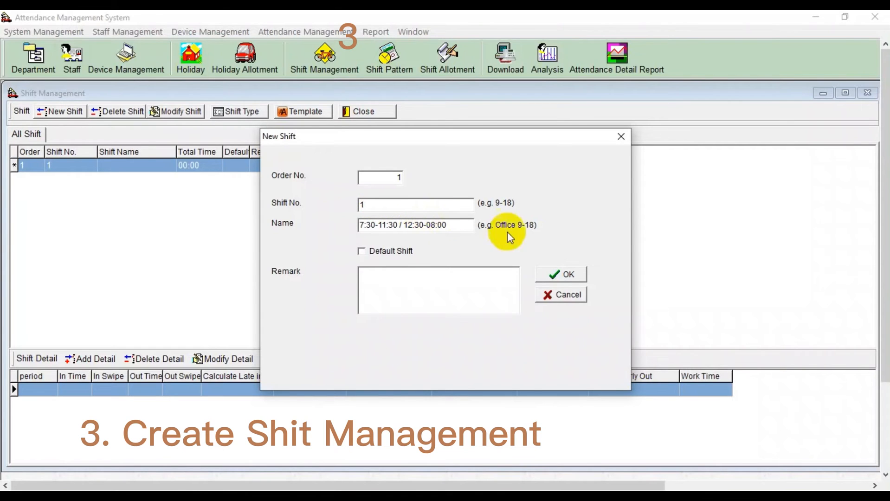
pyautogui.click(556, 277)
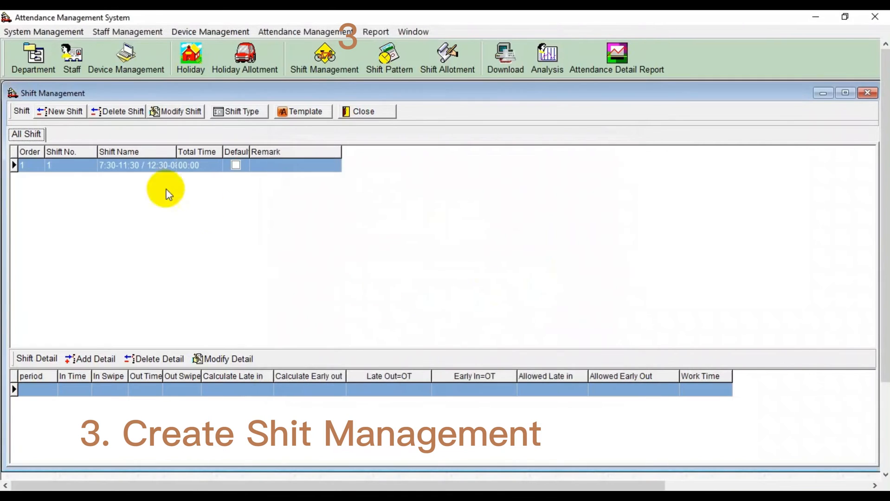
# Add period 1 to the shift's details with In Time 7:30 and Out Time 12:30, keeping the default latest out.
pyautogui.click(99, 388)
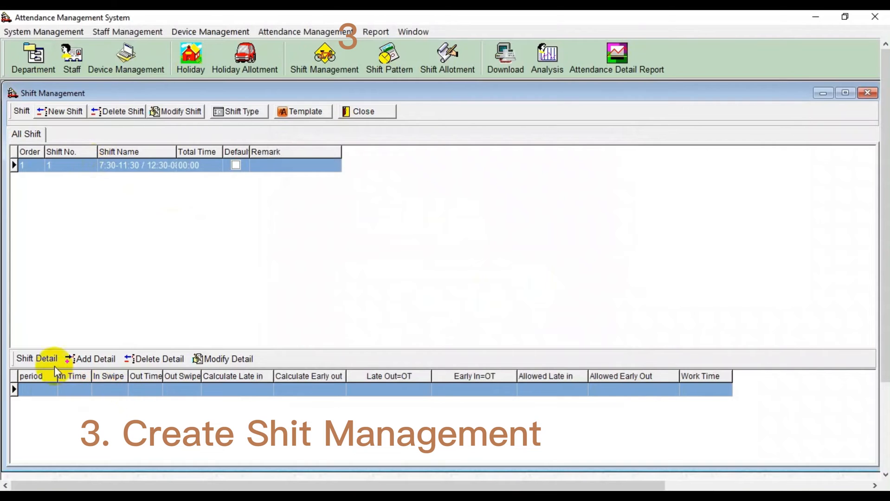
pyautogui.click(78, 358)
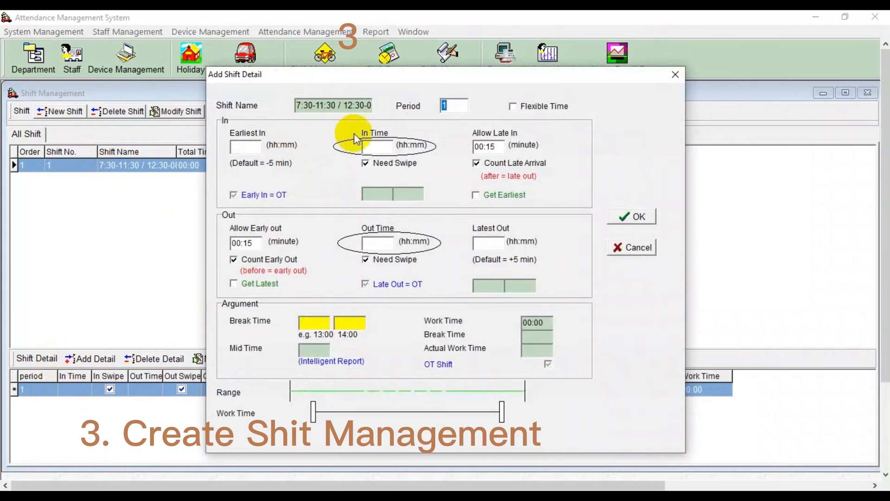
pyautogui.click(384, 145)
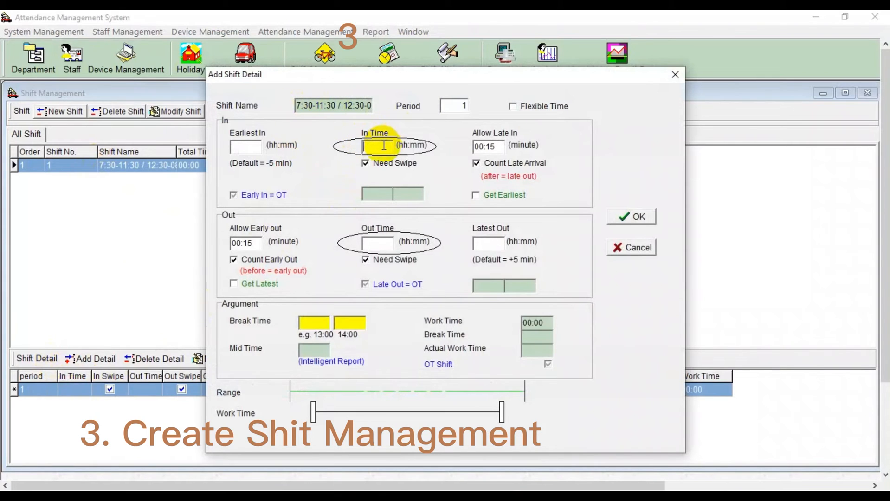
pyautogui.write('7:')
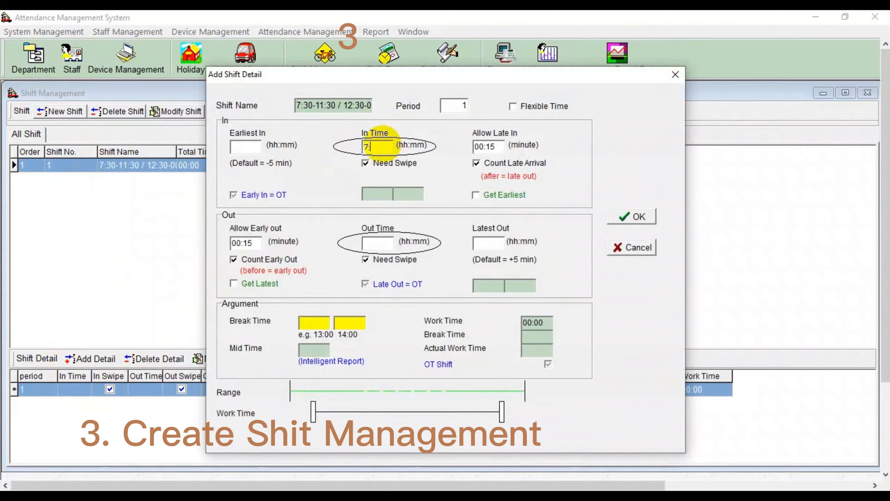
pyautogui.write('30')
pyautogui.click(380, 241)
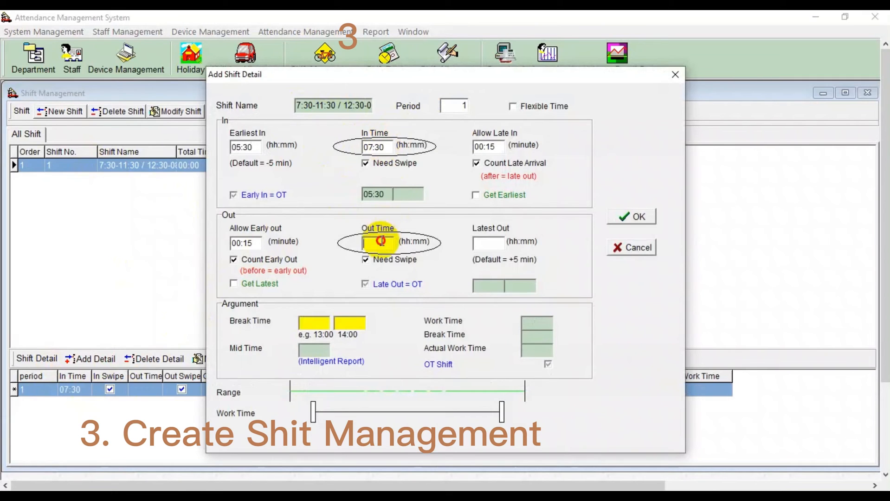
pyautogui.write('12:30')
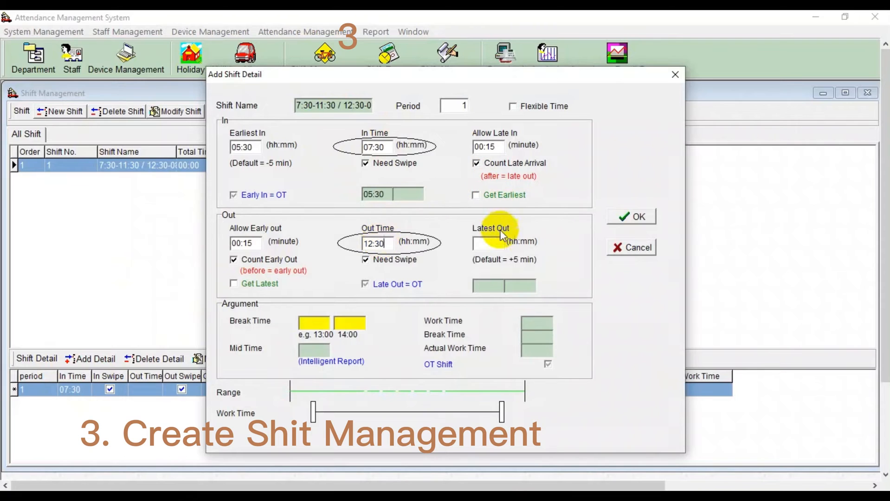
pyautogui.click(488, 243)
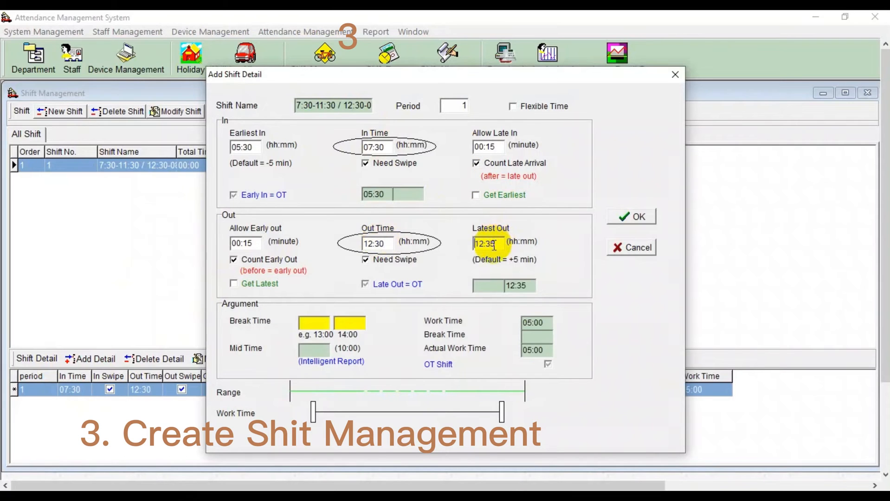
pyautogui.click(638, 221)
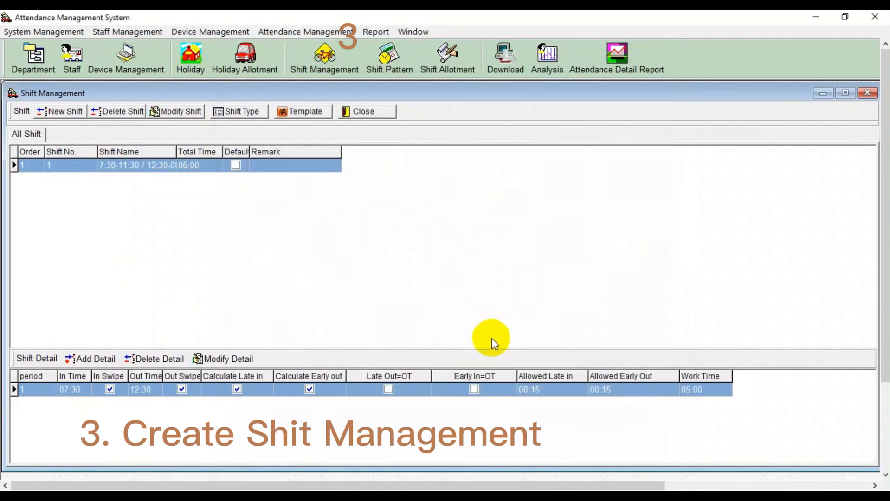
# Add period 2 to shift 1's details with In Time 12:30 and Out Time 16:30.
pyautogui.click(86, 359)
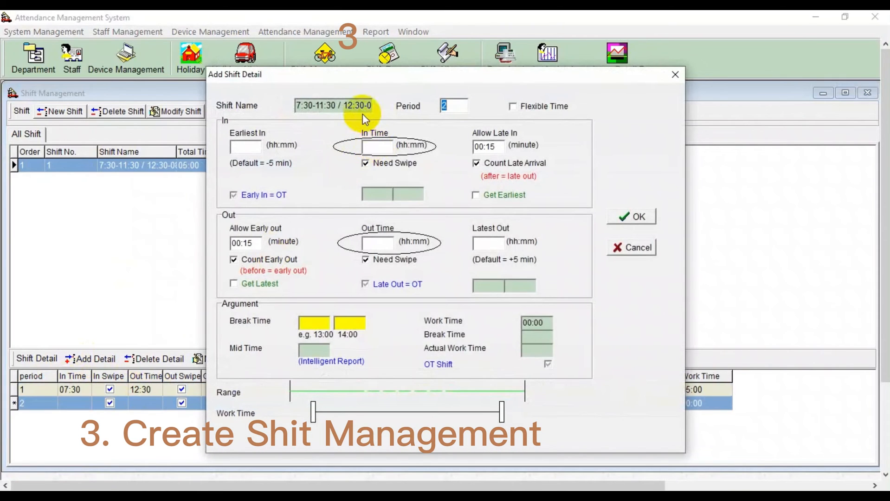
pyautogui.moveTo(351, 105); pyautogui.dragTo(413, 105)
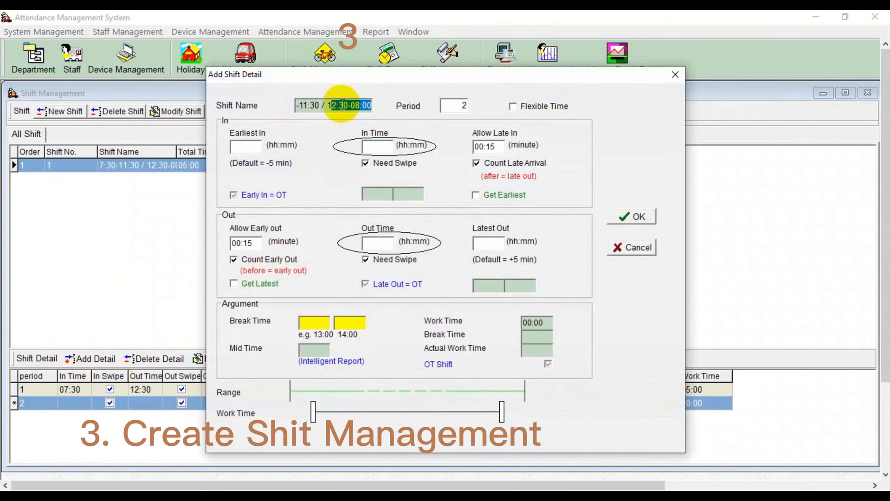
pyautogui.click(306, 105)
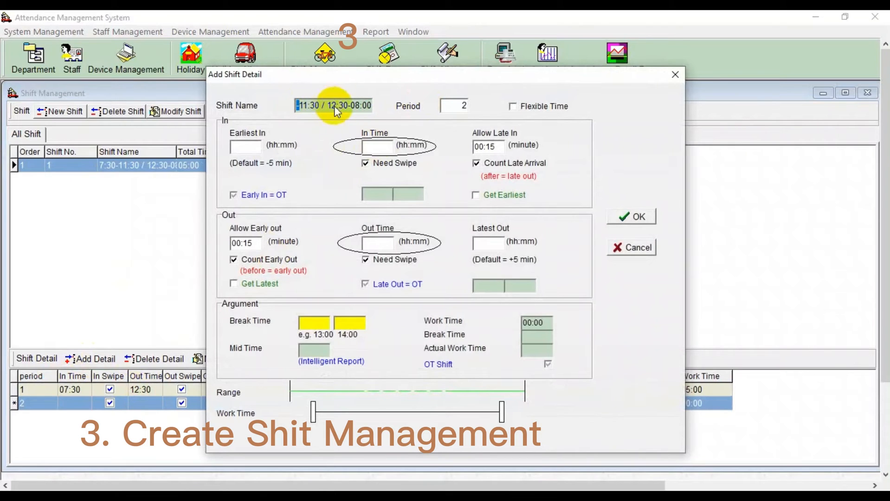
pyautogui.click(373, 147)
pyautogui.write('12:30')
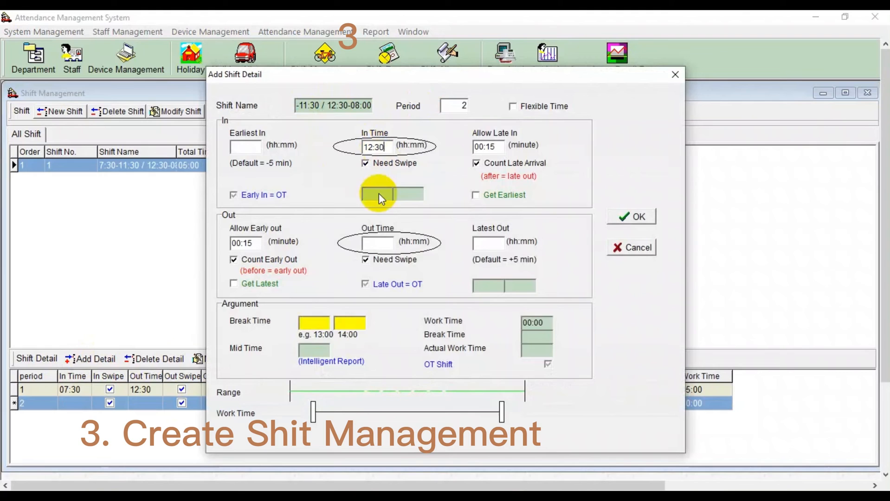
pyautogui.click(376, 243)
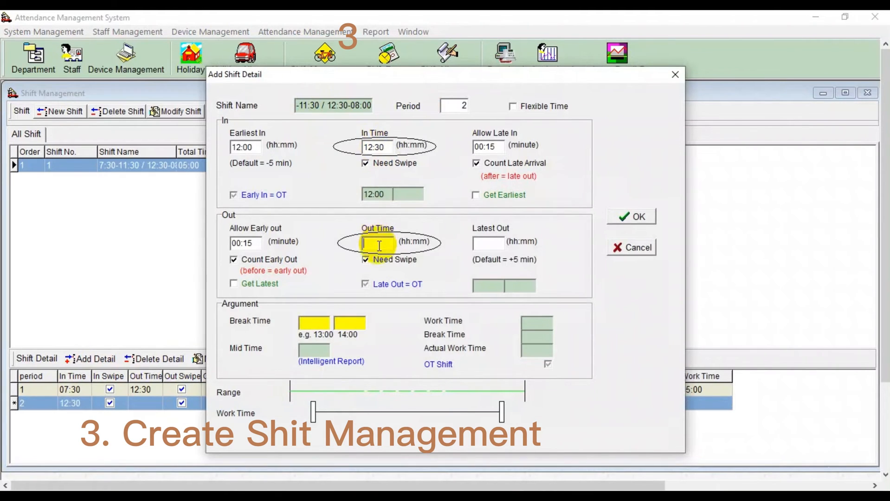
pyautogui.write('08:00')
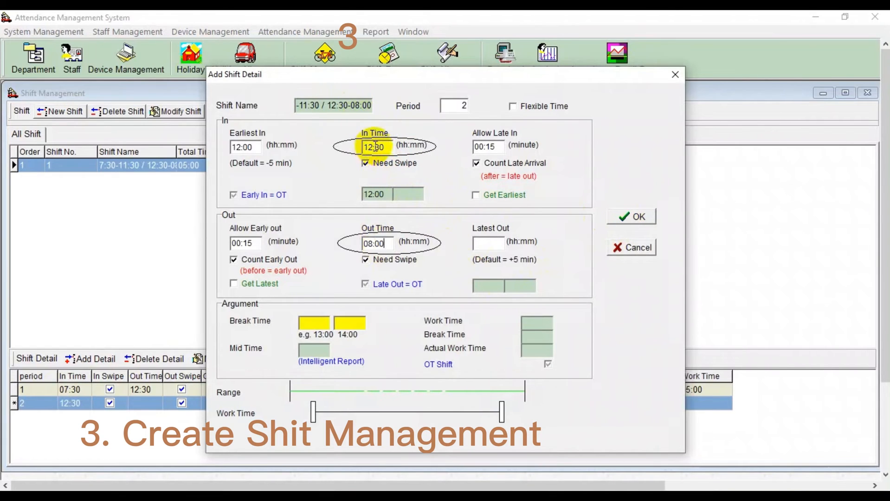
pyautogui.moveTo(389, 243); pyautogui.dragTo(365, 245)
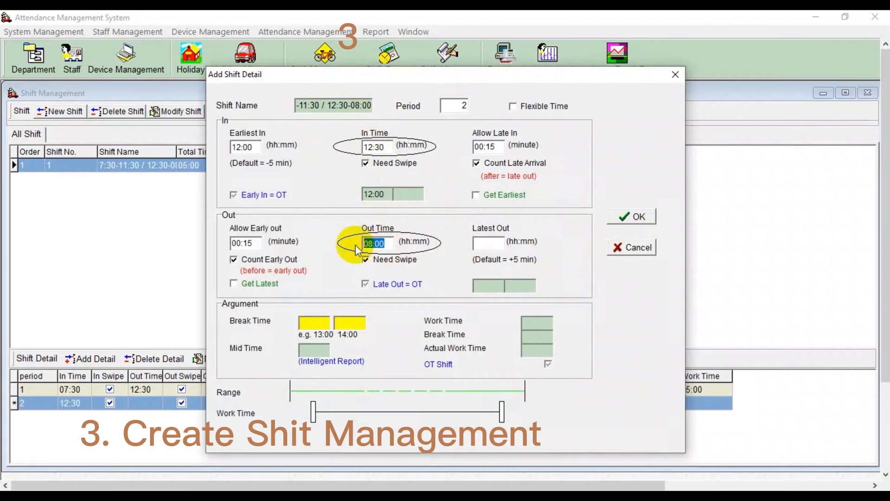
pyautogui.write('16:30')
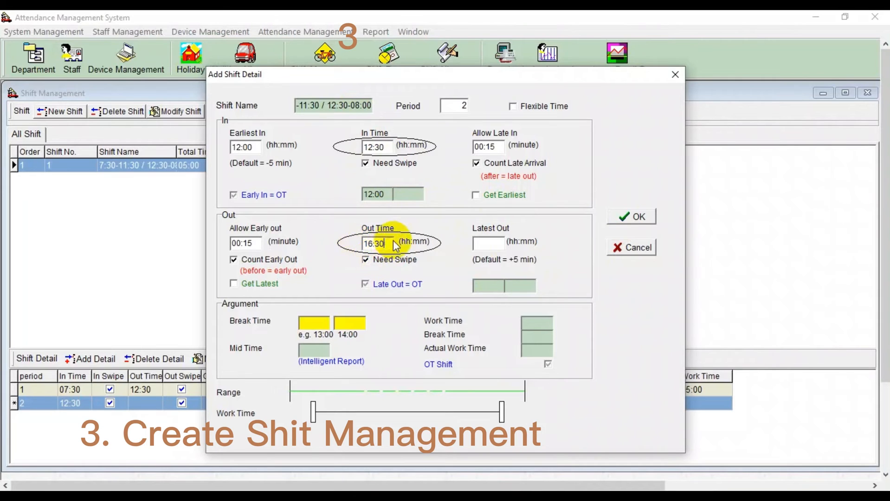
pyautogui.click(633, 219)
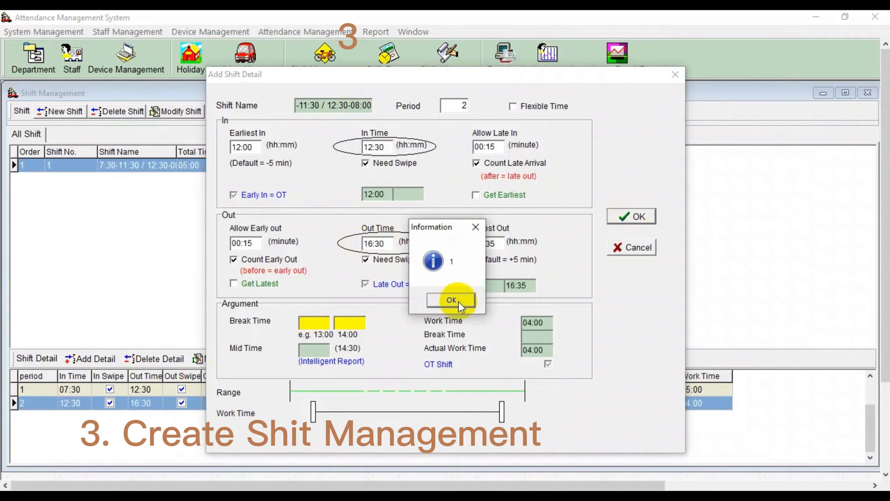
pyautogui.click(458, 303)
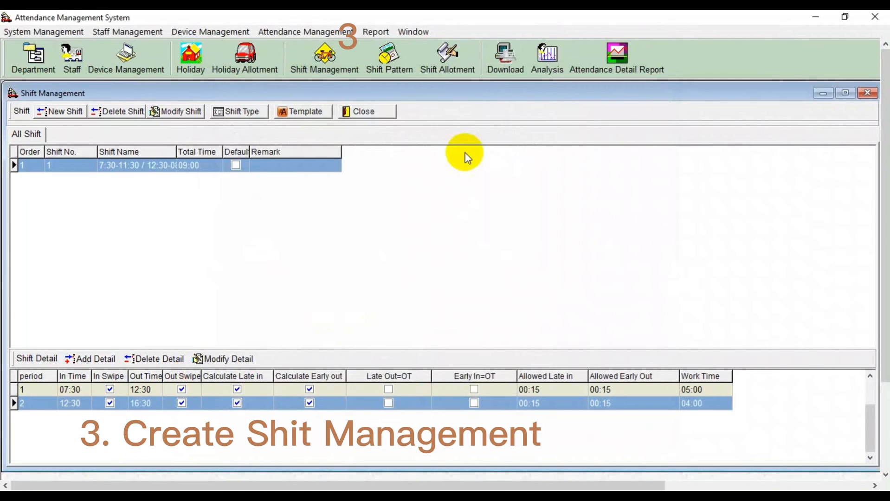
# Modify period 1 of shift 1, setting its Out Time to 11:30.
pyautogui.click(143, 395)
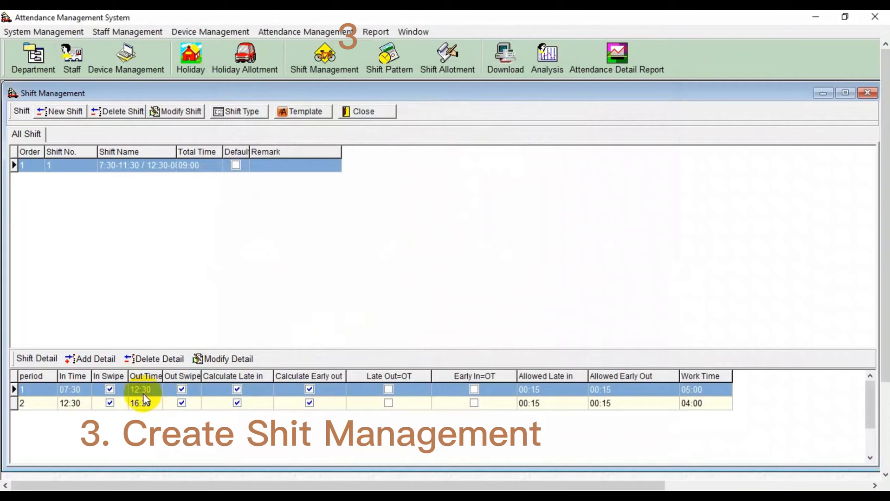
pyautogui.doubleClick(143, 394)
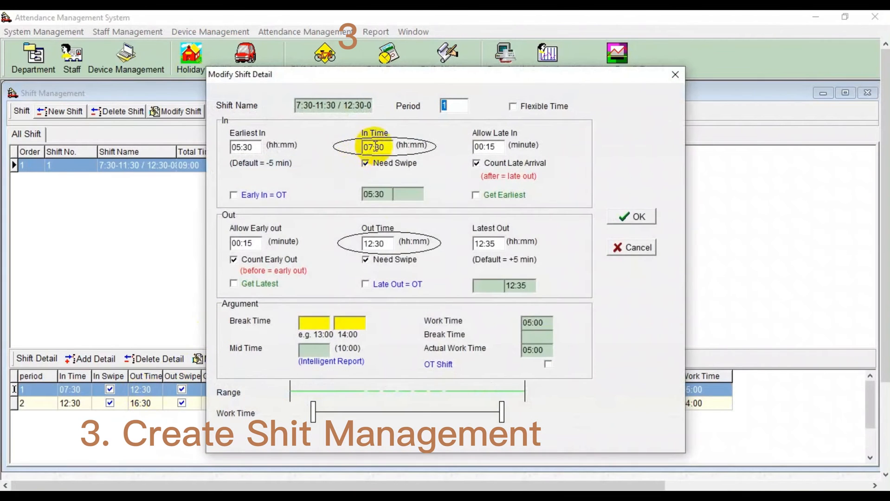
pyautogui.click(370, 243)
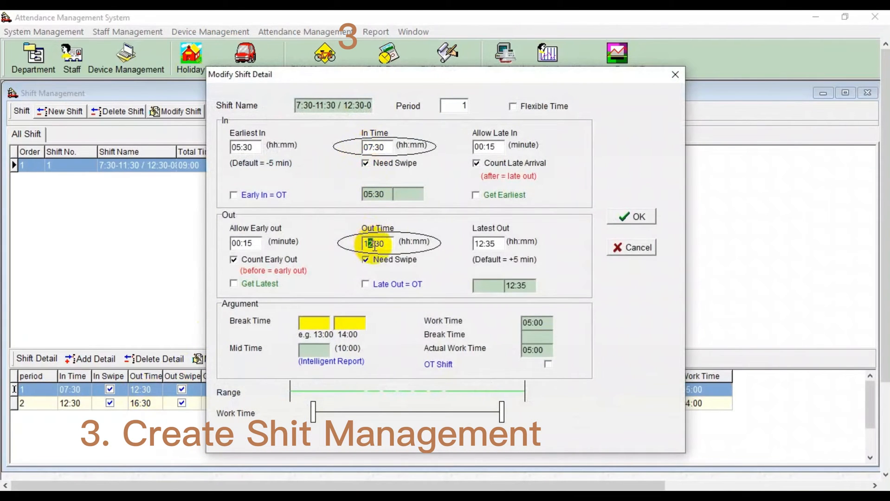
pyautogui.write('1')
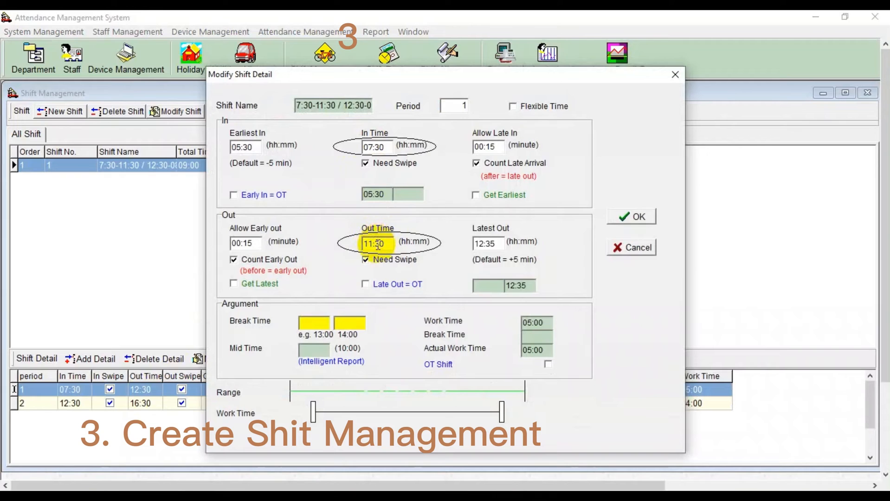
pyautogui.click(634, 222)
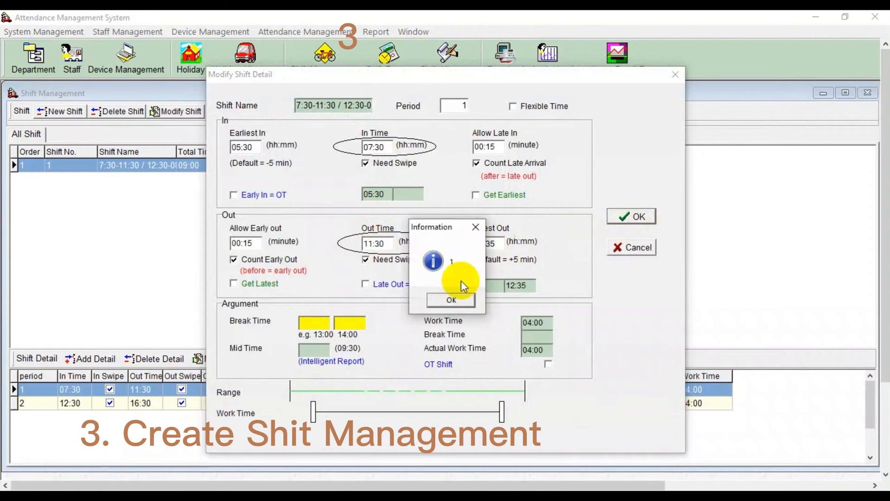
pyautogui.click(448, 302)
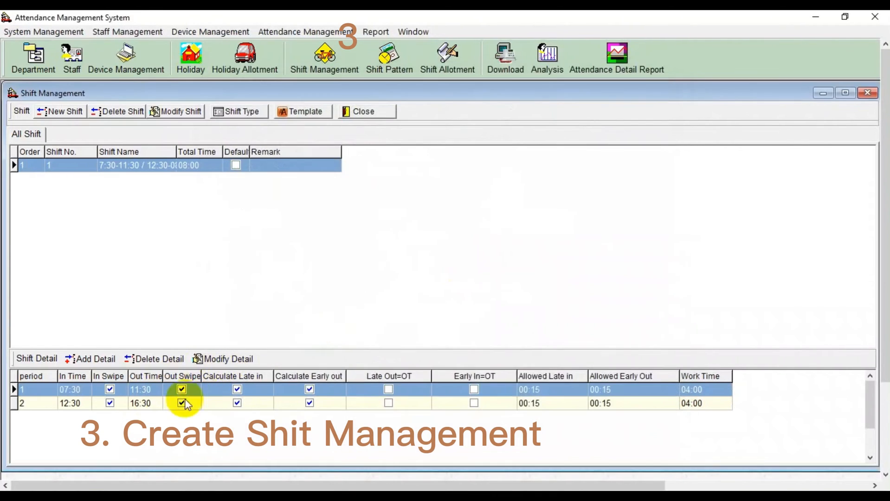
pyautogui.click(112, 403)
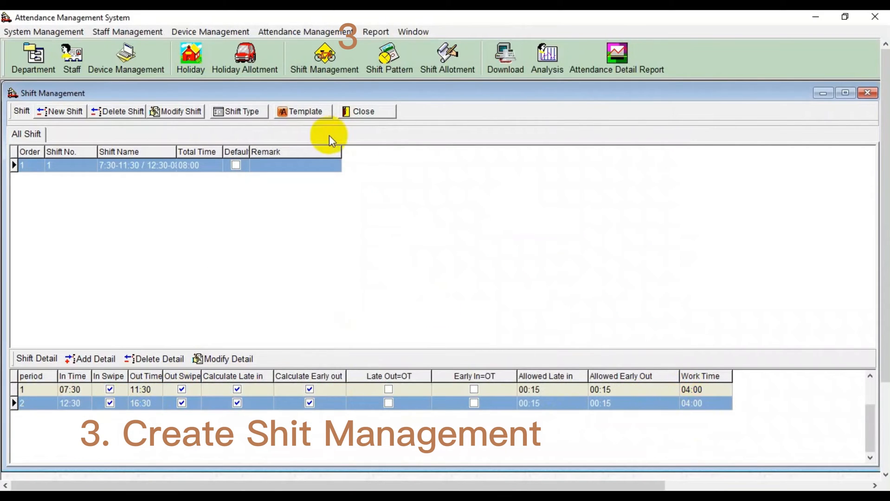
# Rename shift 1 as "7:30-11:30 / 12:30-16:30" and save the change.
pyautogui.doubleClick(153, 167)
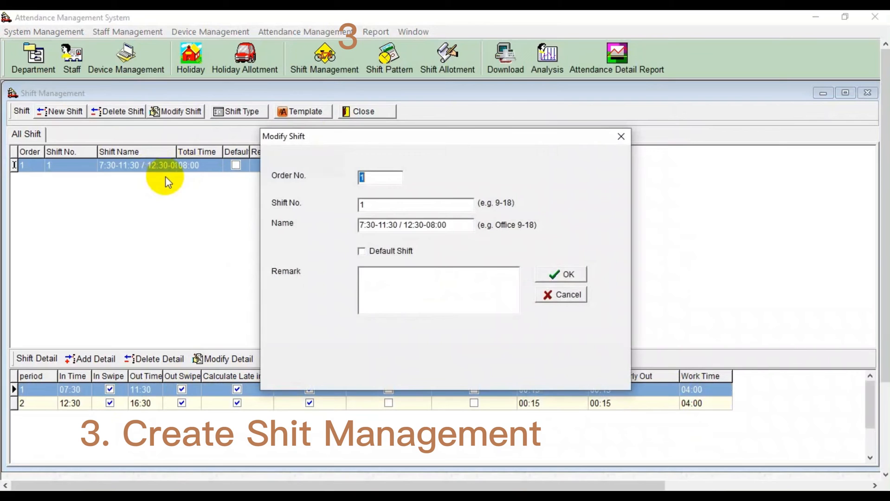
pyautogui.click(430, 226)
pyautogui.hotkey('shift', 'Left')
pyautogui.hotkey('shift', 'Left')
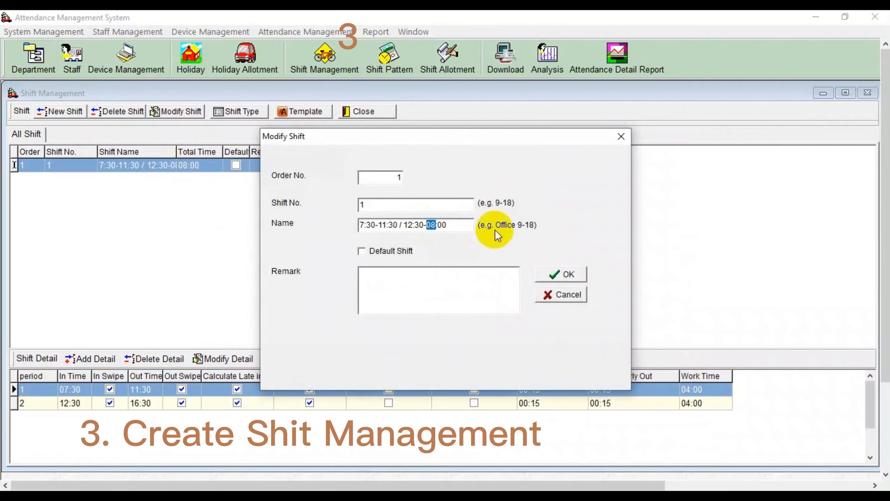
pyautogui.write('16')
pyautogui.press('Right')
pyautogui.hotkey('shift', 'Right')
pyautogui.write('3')
pyautogui.click(561, 277)
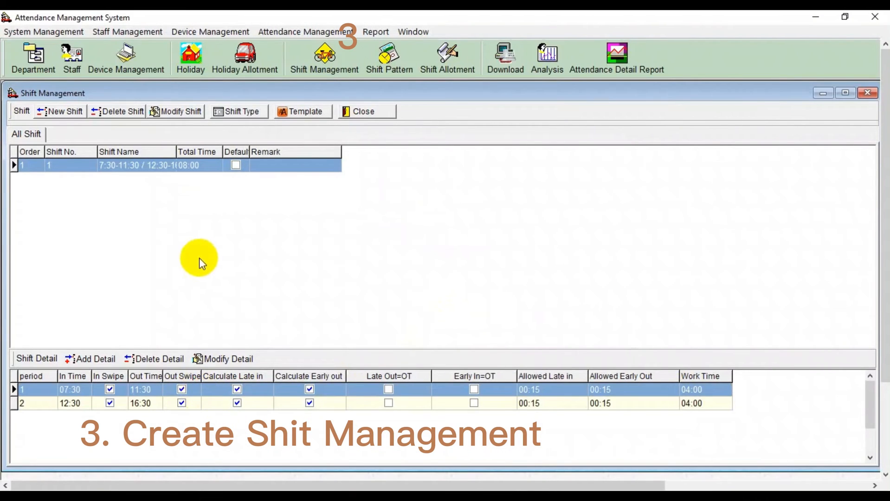
# Start a new shift with order number 2 and shift number 2.
pyautogui.click(63, 110)
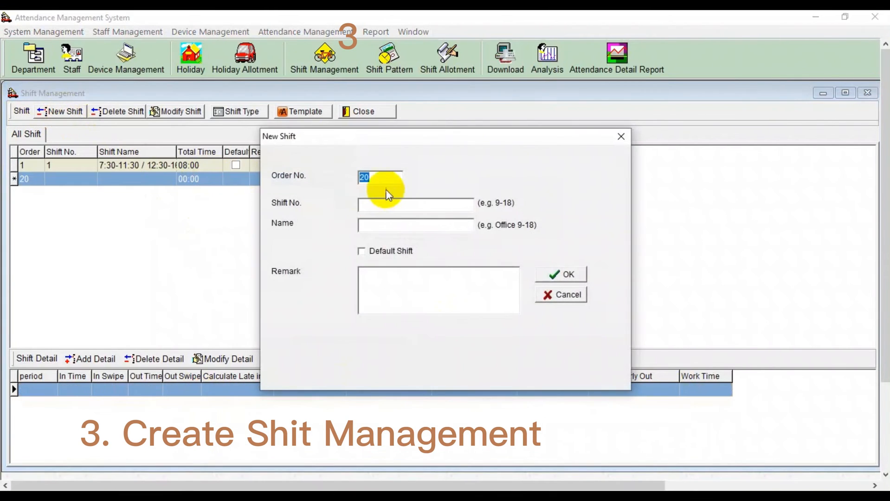
pyautogui.write('2')
pyautogui.click(392, 206)
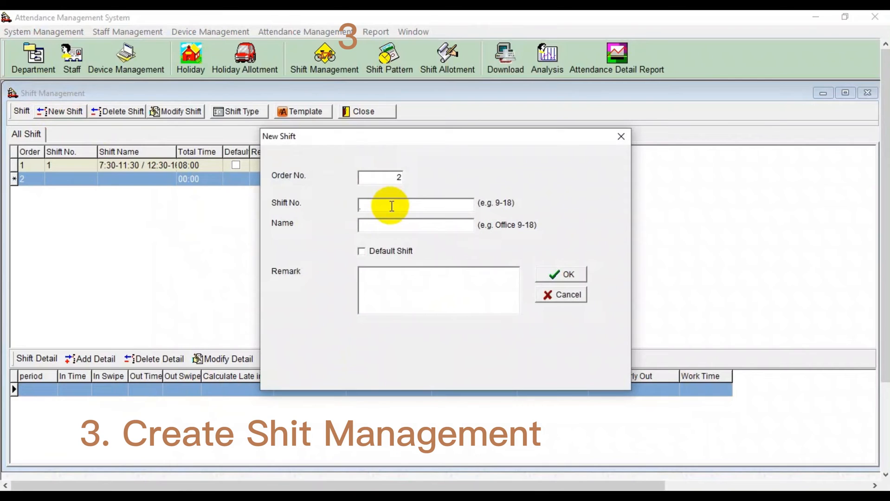
pyautogui.write('2')
# Name the new shift "07:00-11:00 / 13:00-17:00" and save it.
pyautogui.press('Tab')
pyautogui.write('0')
pyautogui.write('-')
pyautogui.press('BackSpace')
pyautogui.write(':00-11')
pyautogui.write('00')
pyautogui.press('BackSpace')
pyautogui.press('BackSpace')
pyautogui.write(':00 /')
pyautogui.write('13:00-17')
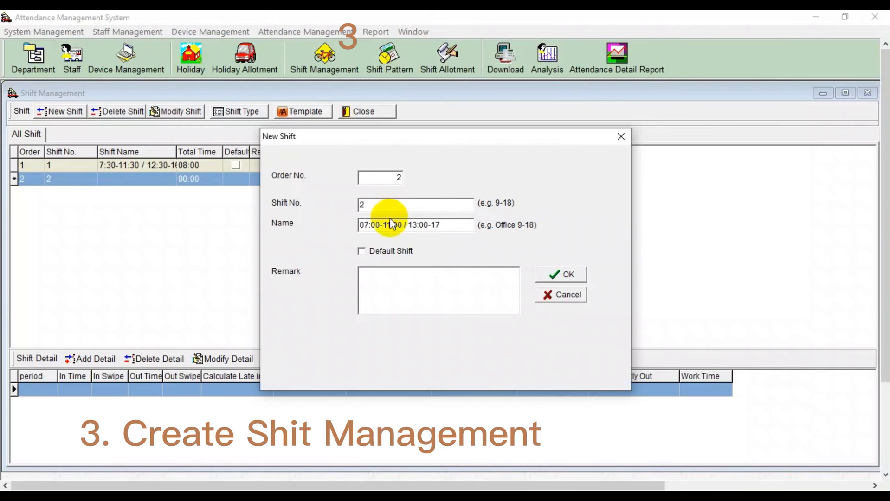
pyautogui.write(':00')
pyautogui.click(557, 275)
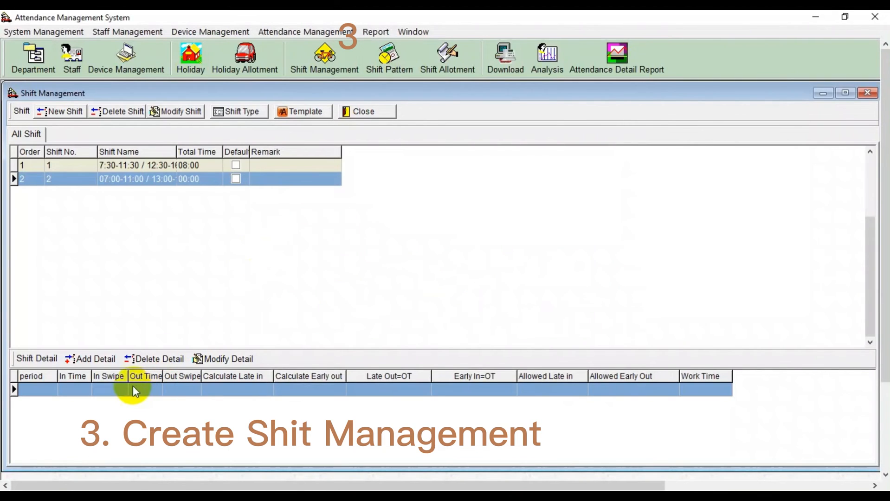
# Add period 1 to shift 2's details with In Time 07:00 and Out Time 11:00, keeping the default latest out.
pyautogui.click(126, 165)
pyautogui.click(127, 178)
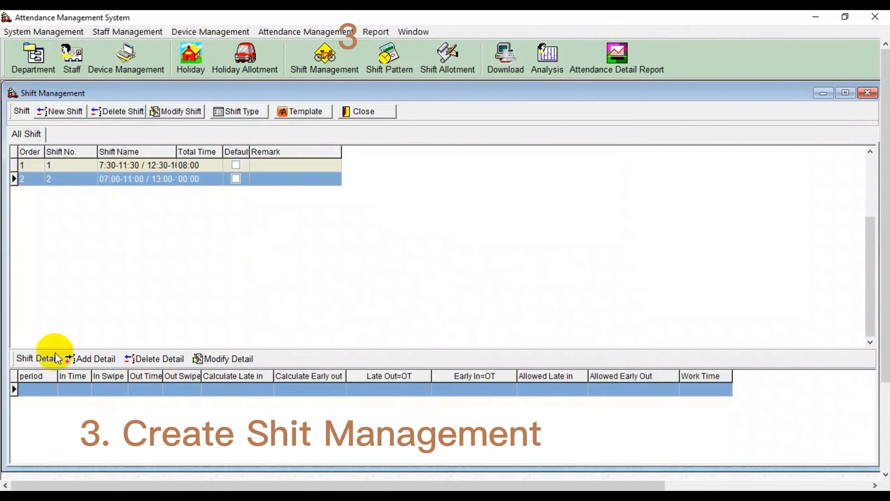
pyautogui.click(81, 359)
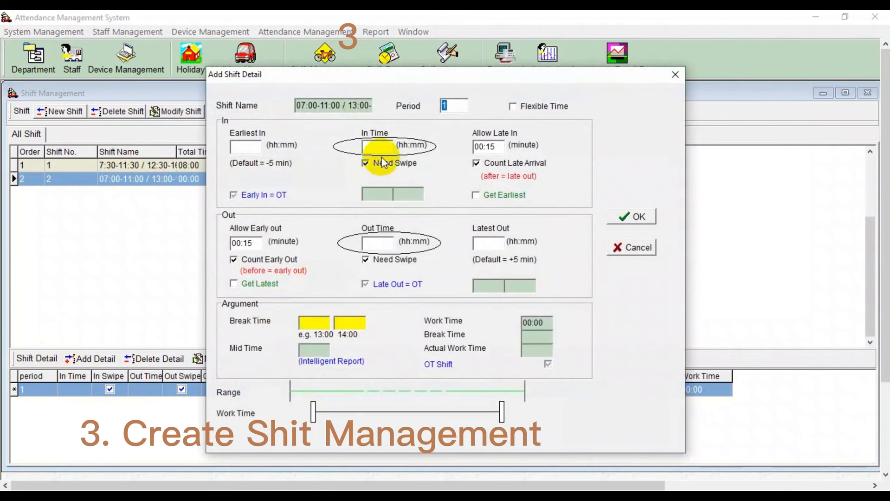
pyautogui.click(382, 148)
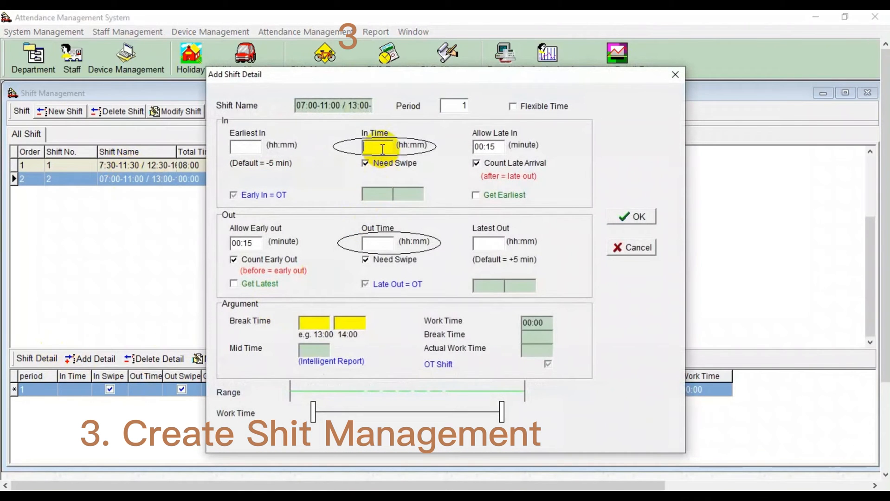
pyautogui.write('07:00')
pyautogui.click(380, 241)
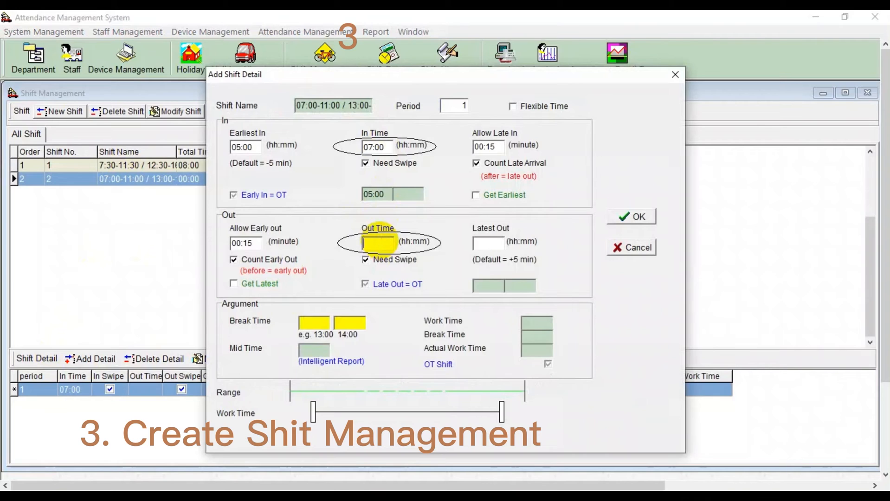
pyautogui.write('12:30')
pyautogui.press('BackSpace')
pyautogui.press('BackSpace')
pyautogui.press('BackSpace')
pyautogui.write('1:00')
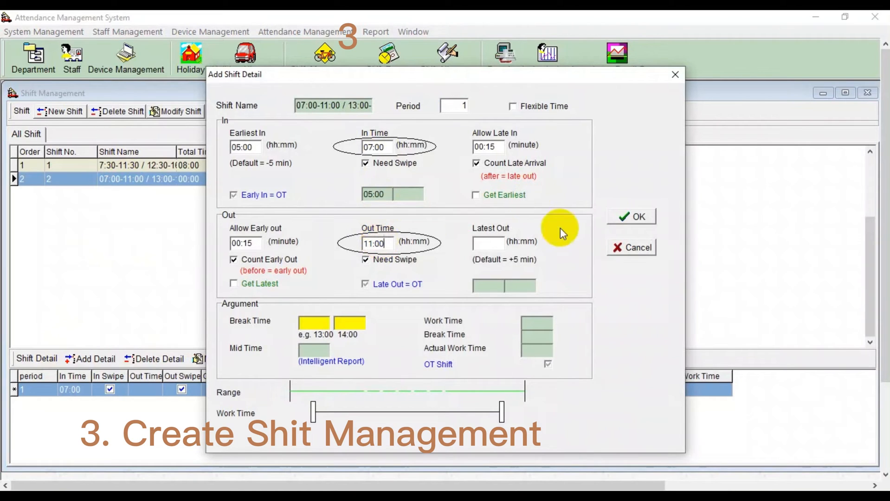
pyautogui.click(483, 244)
pyautogui.click(635, 217)
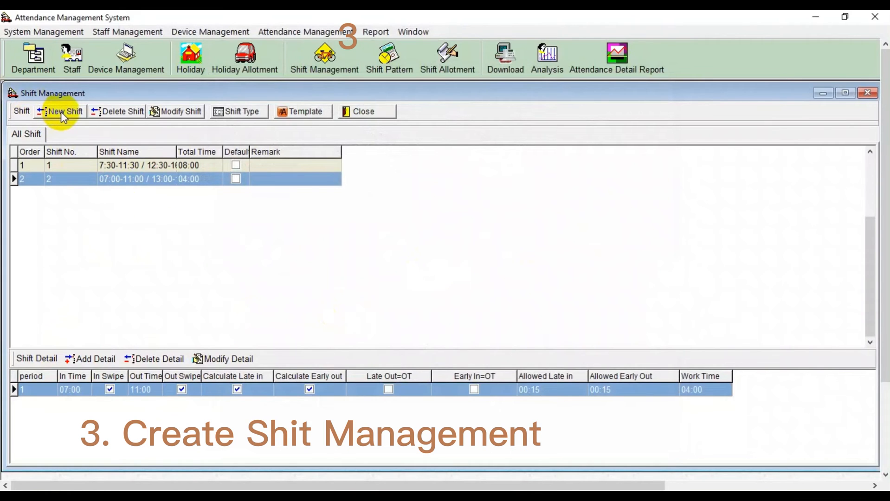
# Add period 2 to shift 2's details with In Time 13:00 and Out Time 17:00, keeping the default latest out.
pyautogui.click(92, 358)
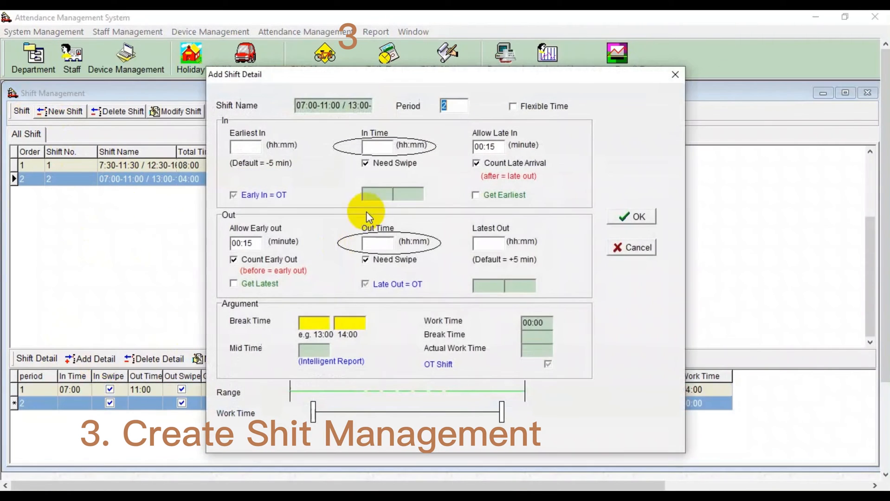
pyautogui.click(377, 146)
pyautogui.write('13:00')
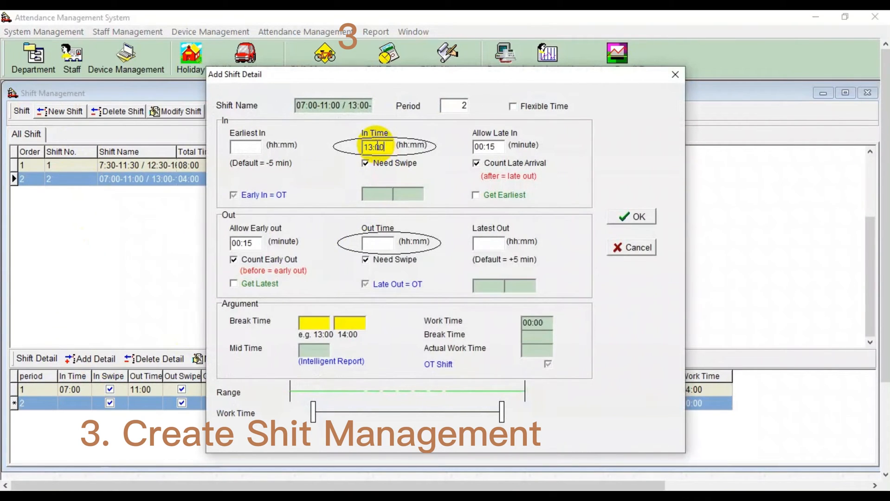
pyautogui.click(374, 243)
pyautogui.write('17')
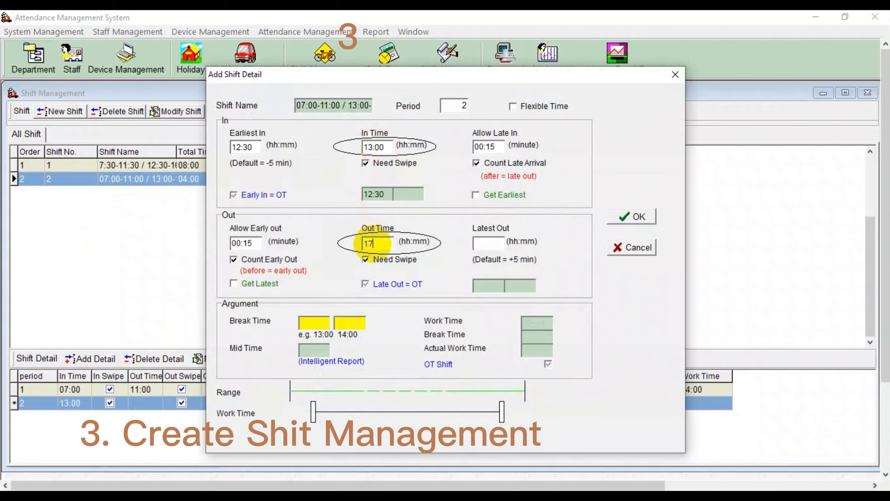
pyautogui.write(':00')
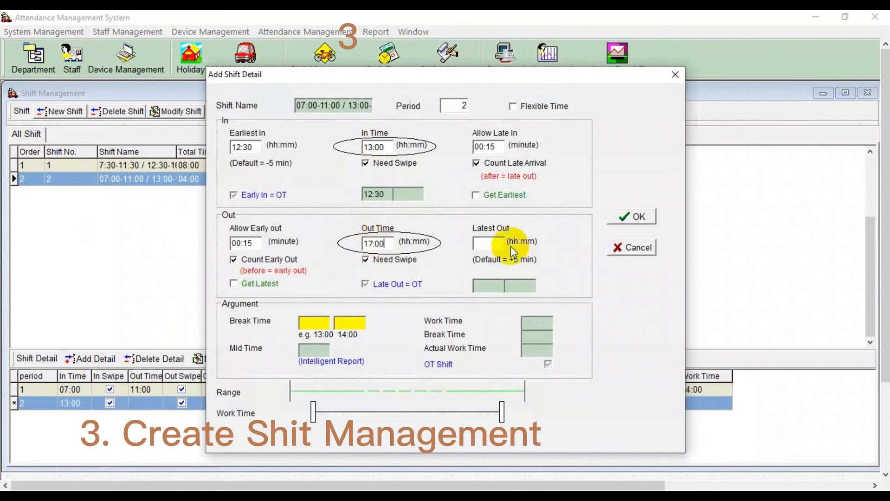
pyautogui.click(487, 243)
pyautogui.click(641, 222)
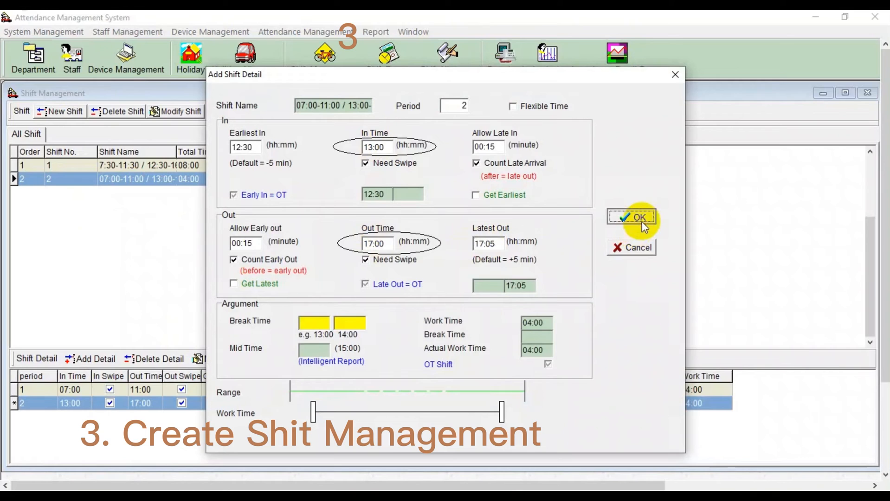
# Confirm period 2 of shift 2 and review shift 1's details with the Shift Name column widened, closing Shift Management when done.
pyautogui.click(445, 299)
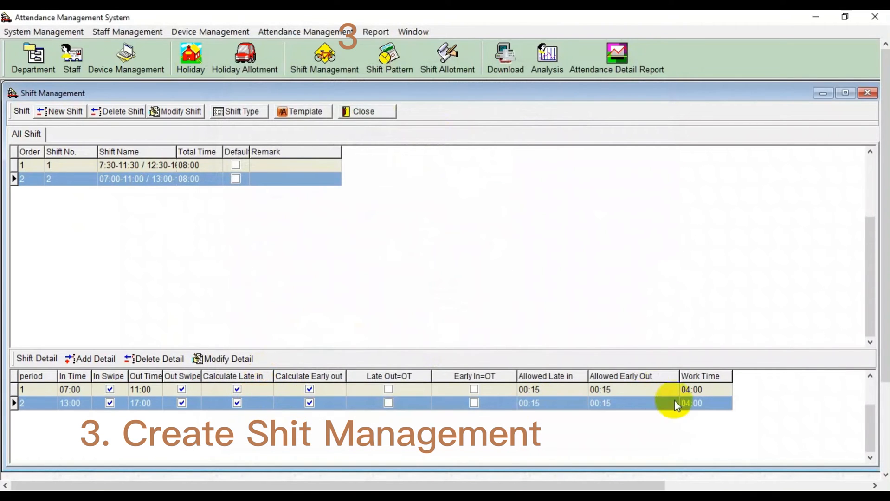
pyautogui.click(197, 163)
pyautogui.moveTo(176, 152); pyautogui.dragTo(234, 152)
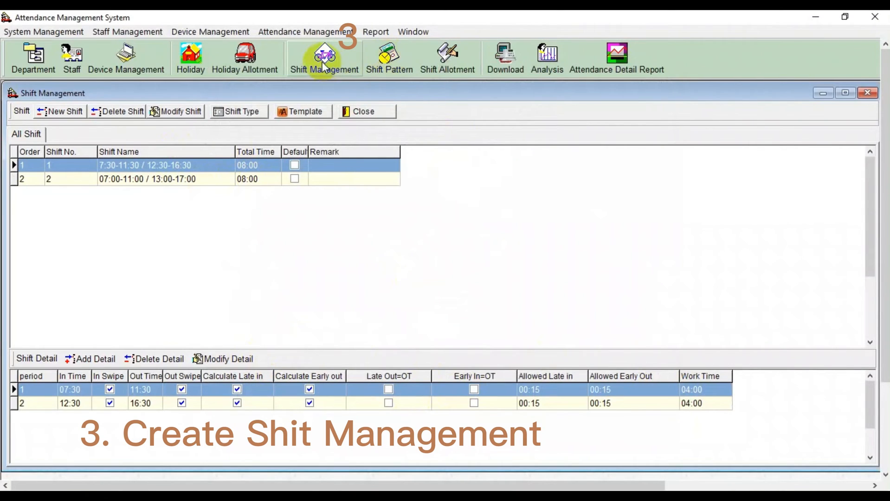
pyautogui.click(360, 110)
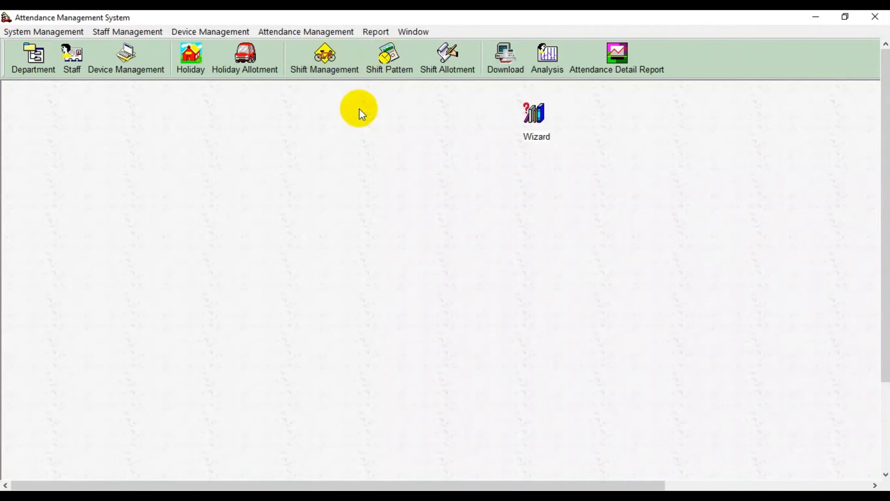
# Create a monthly shift pattern named "7:30-11:30 / 12:30-16:30".
pyautogui.click(387, 60)
pyautogui.click(53, 126)
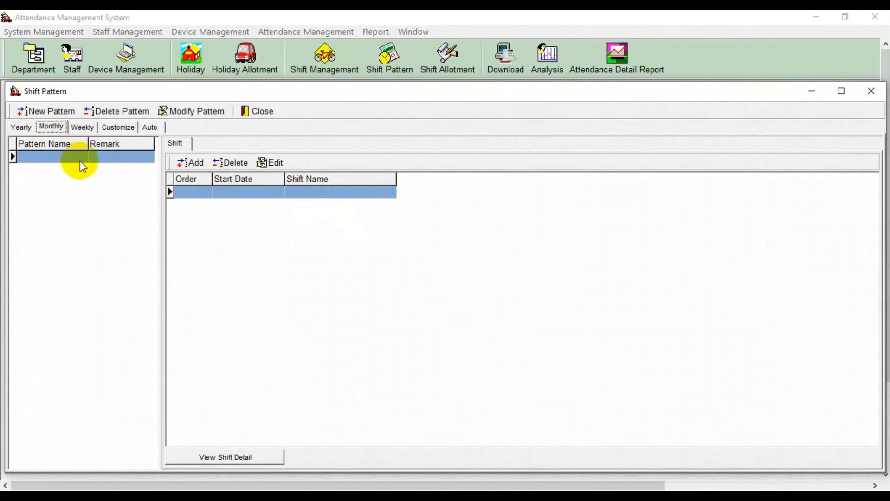
pyautogui.click(188, 165)
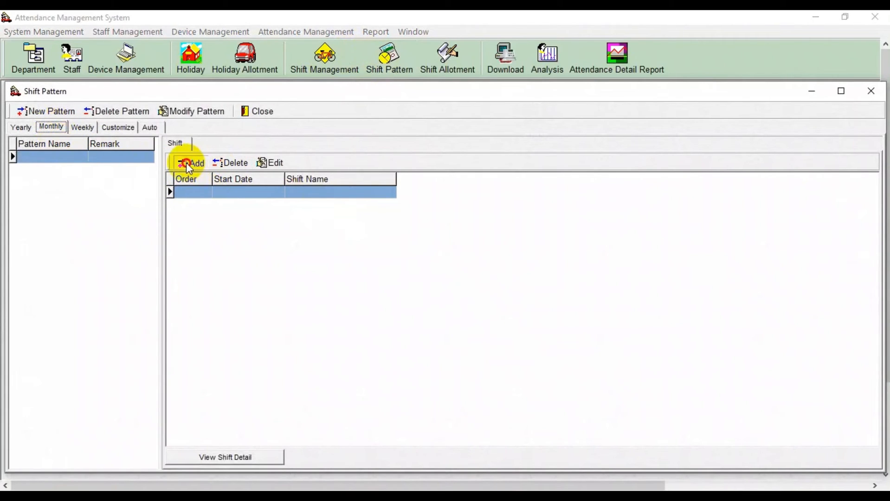
pyautogui.click(50, 112)
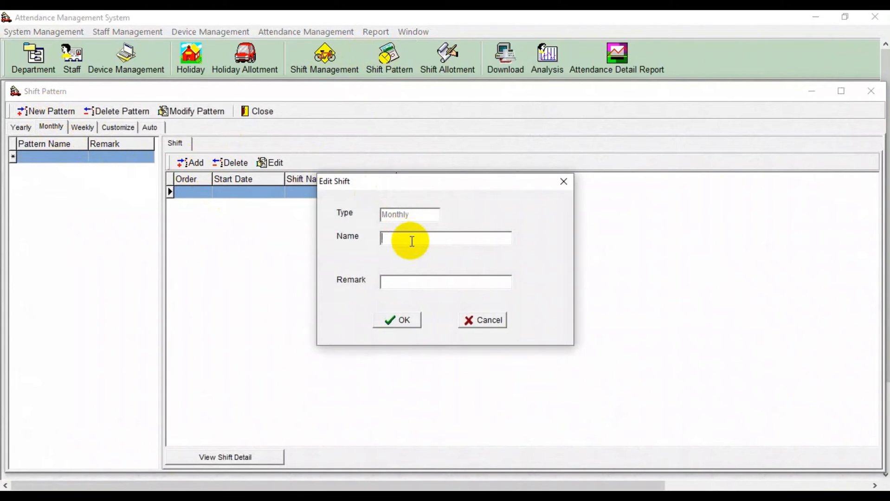
pyautogui.write('7:30 - 11:30 / 12:30=')
pyautogui.press('BackSpace')
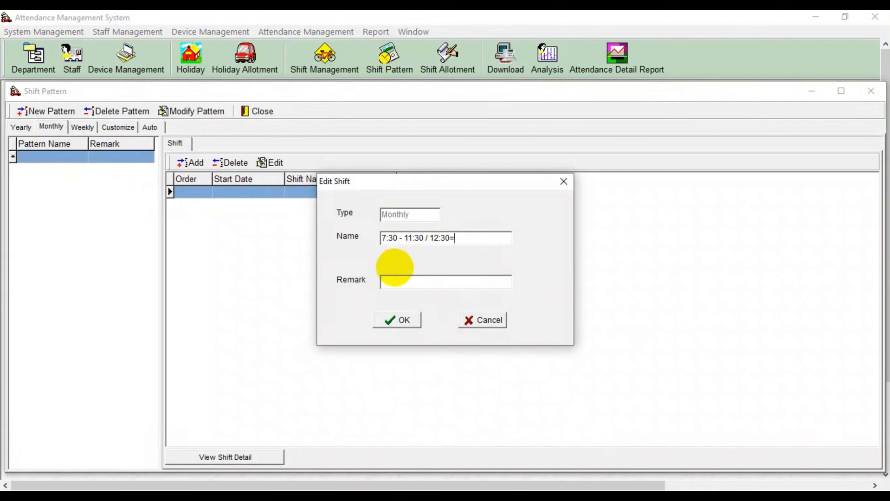
pyautogui.write('-')
pyautogui.press('BackSpace')
pyautogui.press('BackSpace')
pyautogui.write('0')
pyautogui.write('-16:30')
pyautogui.click(404, 238)
pyautogui.press('BackSpace')
pyautogui.press('Left')
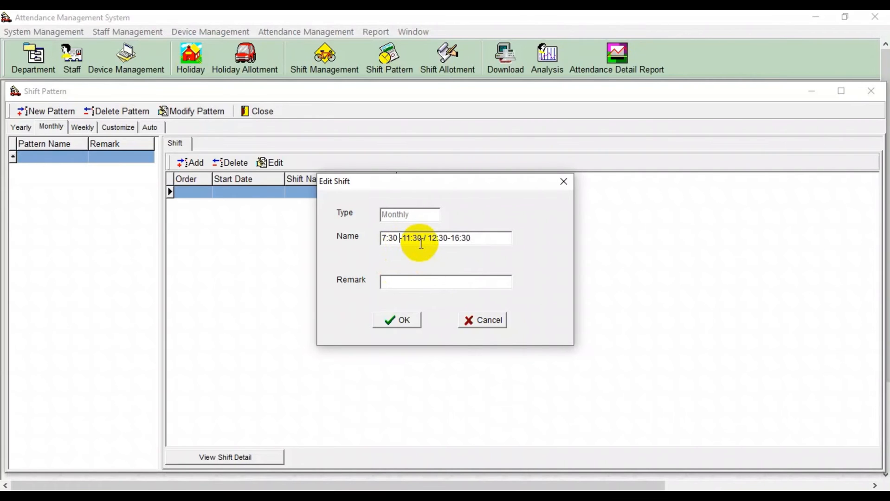
pyautogui.press('BackSpace')
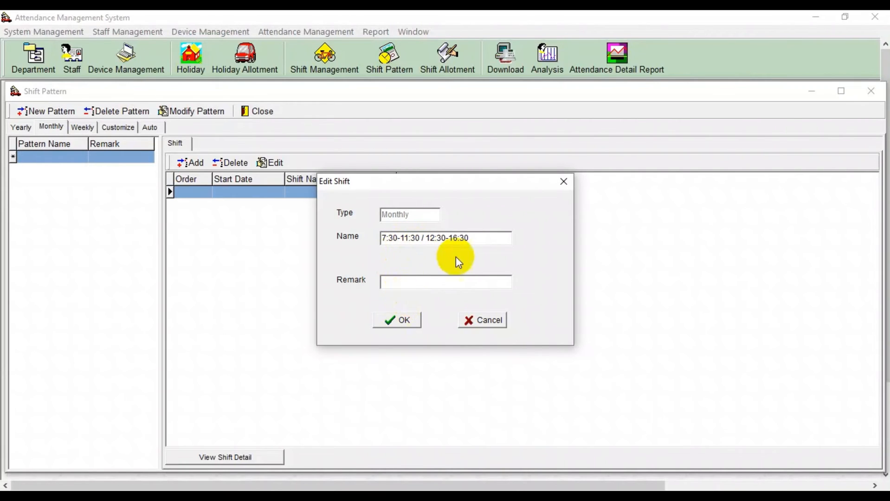
pyautogui.click(392, 319)
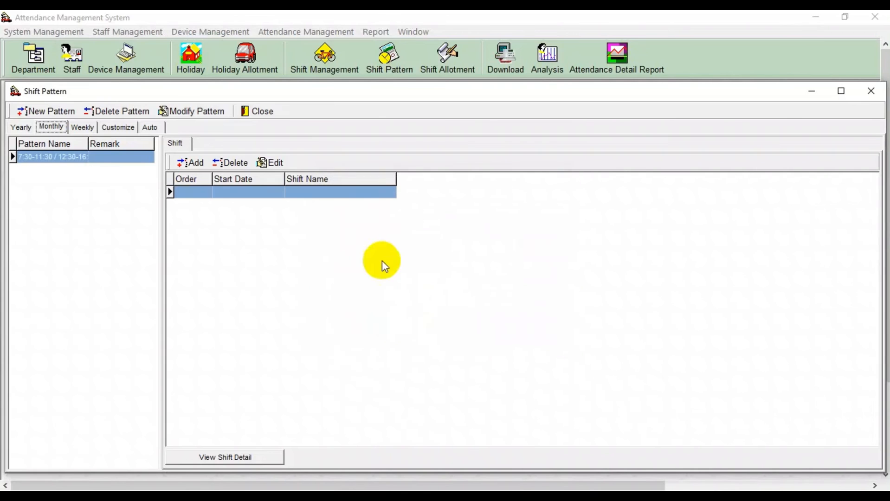
# Add shift 7:30-11:30 / 12:30-16:30 to the new monthly pattern with order number 1 and begin date 1.
pyautogui.click(192, 162)
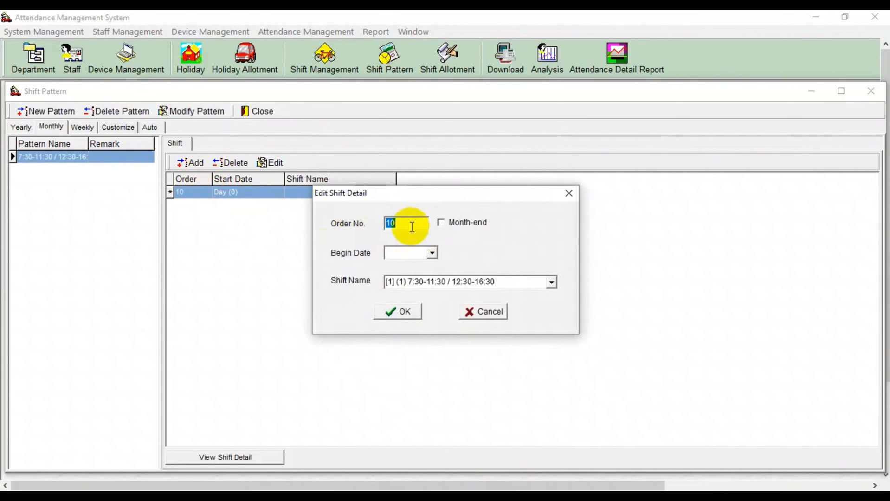
pyautogui.write('1')
pyautogui.click(431, 252)
pyautogui.click(416, 262)
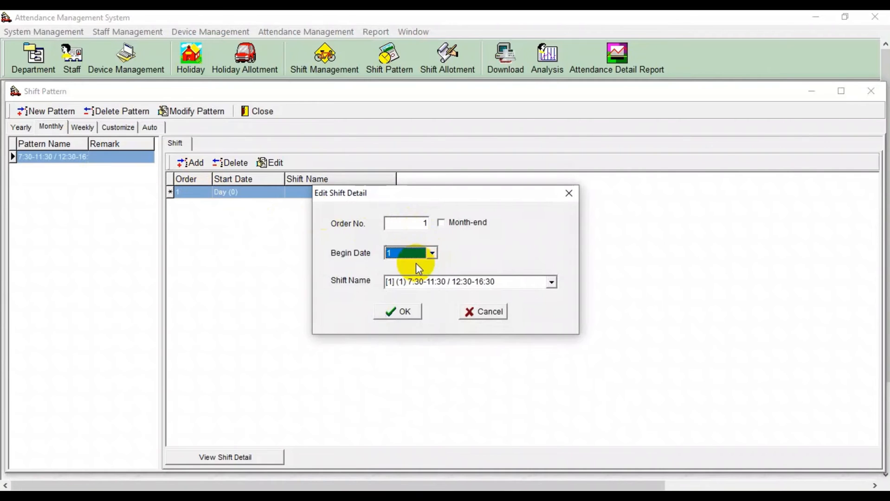
pyautogui.press('Tab')
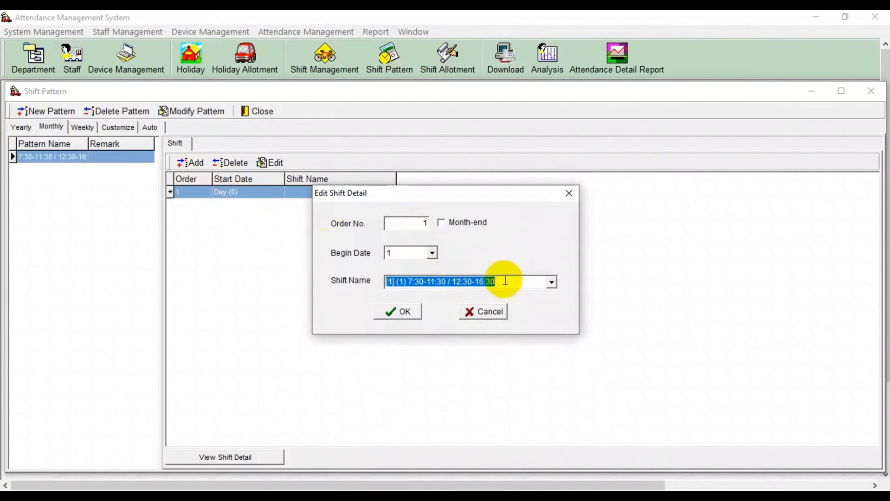
pyautogui.click(551, 281)
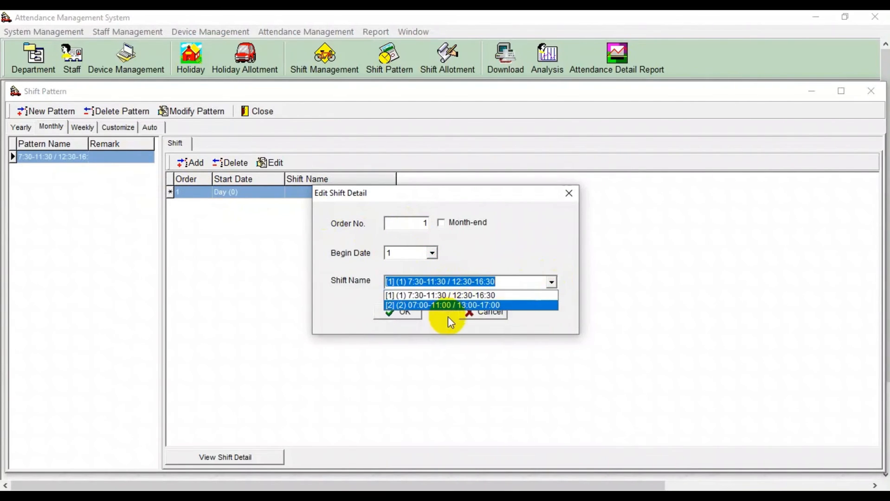
pyautogui.click(460, 296)
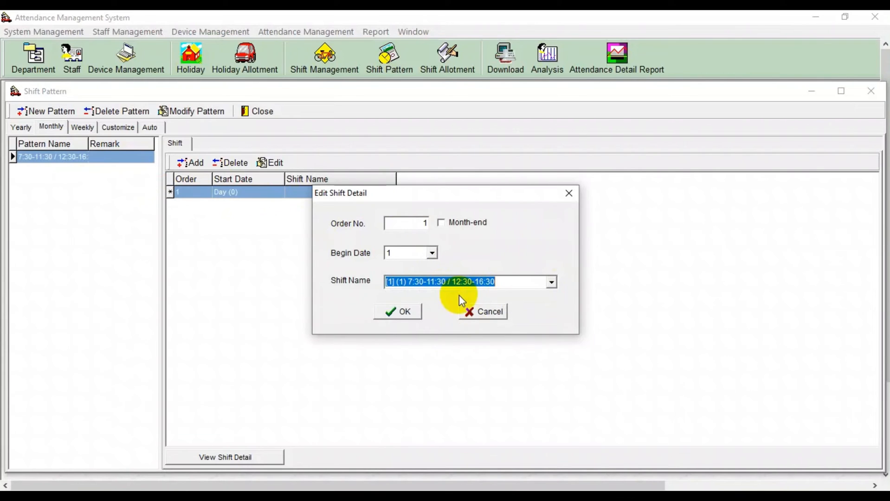
pyautogui.click(401, 313)
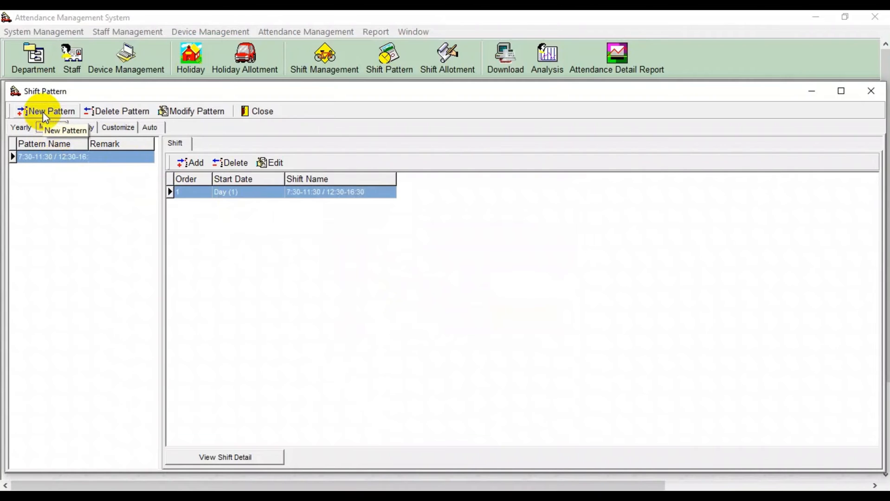
# Create a second monthly pattern named "07:00-11:00 / 12:00-16:00" and widen the Pattern Name column to fit the full names.
pyautogui.click(58, 118)
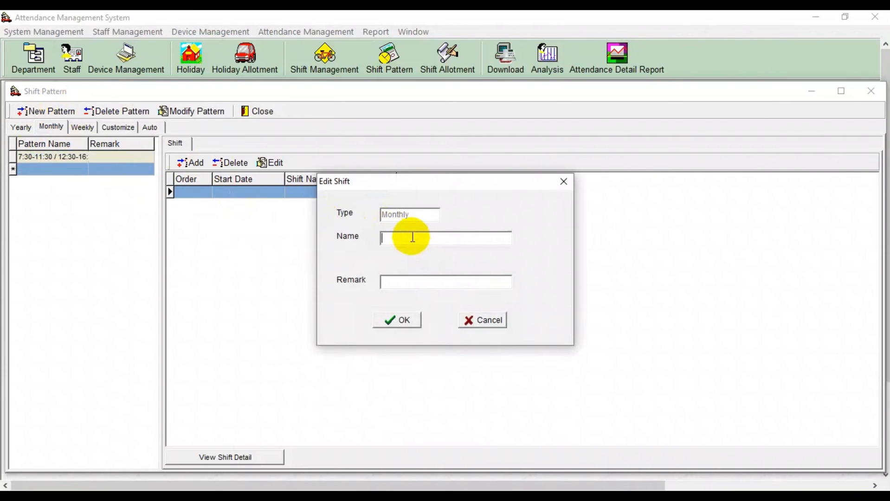
pyautogui.write('07:00-11:00 / 0')
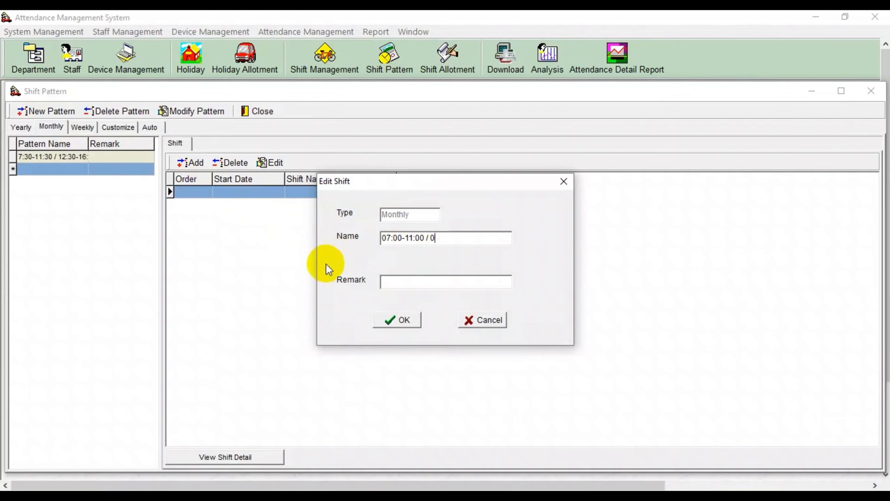
pyautogui.press('BackSpace')
pyautogui.write('12')
pyautogui.press('BackSpace')
pyautogui.write('3:00-16')
pyautogui.press('Left')
pyautogui.press('Left')
pyautogui.press('Left')
pyautogui.press('Left')
pyautogui.press('Left')
pyautogui.press('Left')
pyautogui.press('BackSpace')
pyautogui.write('2')
pyautogui.press('Right')
pyautogui.press('Right')
pyautogui.write(':00')
pyautogui.click(402, 319)
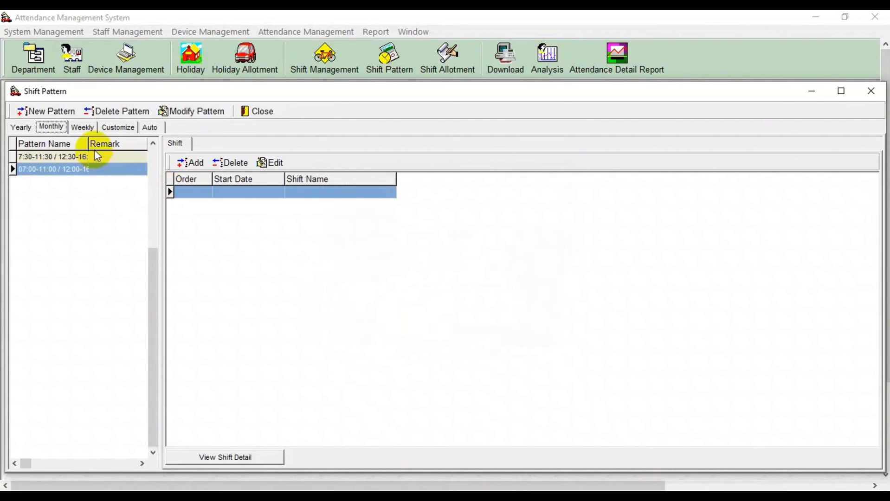
pyautogui.moveTo(89, 144); pyautogui.dragTo(106, 143)
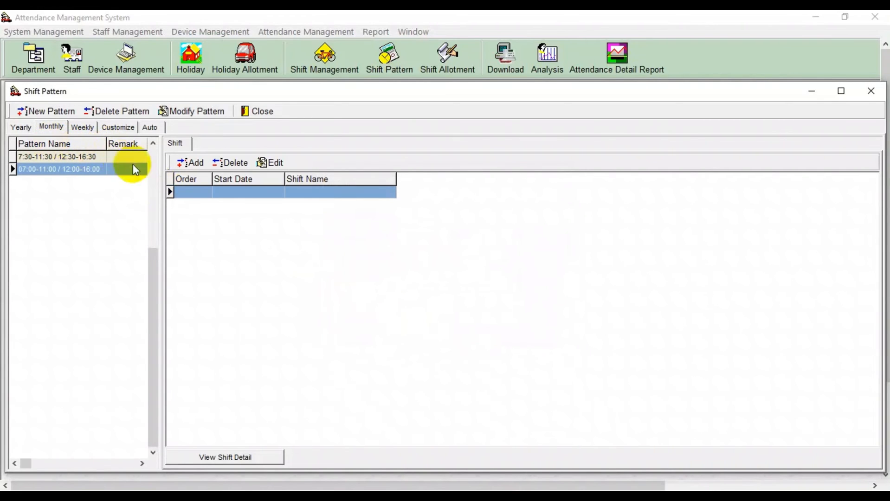
# Add shift 07:00-11:00 / 13:00-17:00 to the second monthly pattern with begin date 1 and order number 2.
pyautogui.click(206, 166)
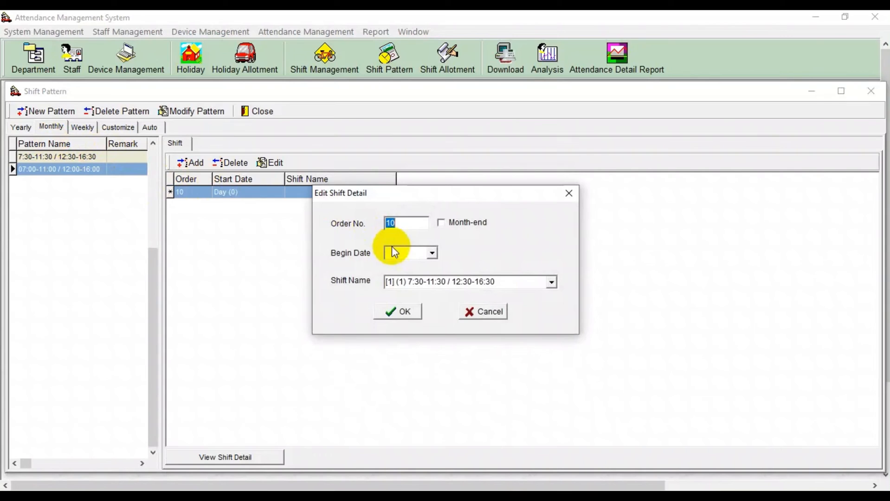
pyautogui.click(432, 281)
pyautogui.click(550, 281)
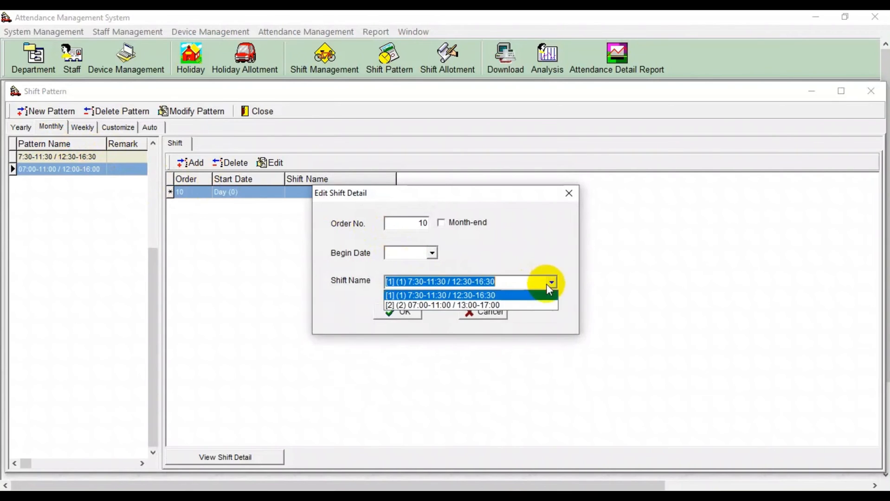
pyautogui.click(469, 306)
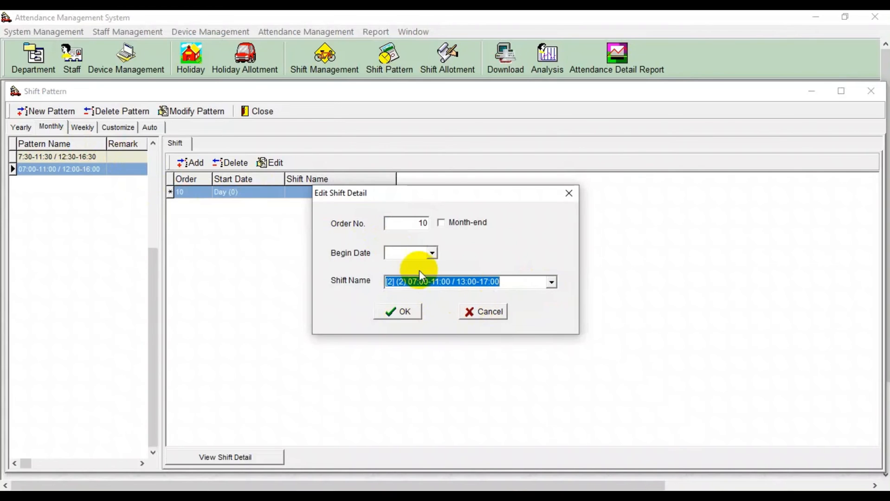
pyautogui.click(431, 252)
pyautogui.click(407, 261)
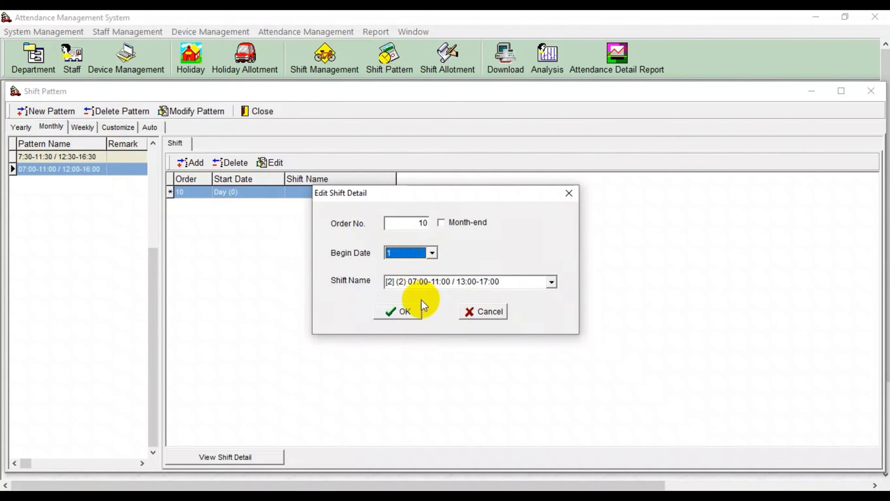
pyautogui.click(424, 224)
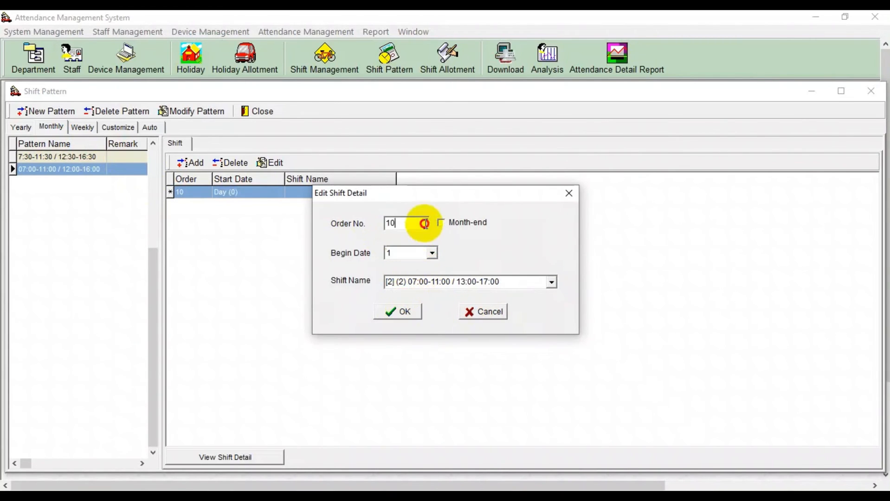
pyautogui.write('2')
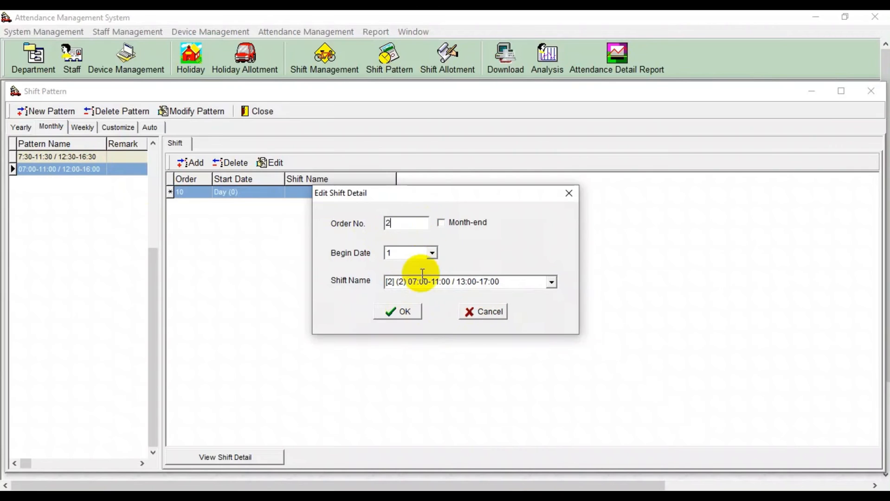
pyautogui.click(403, 311)
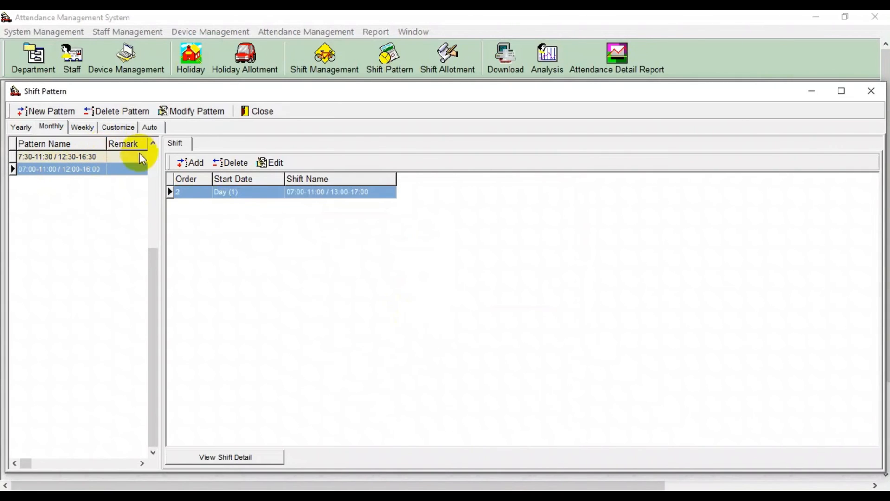
# Rename the second monthly pattern "07:00-11:00 / 13:00-17:00" and close the Shift Pattern window.
pyautogui.click(84, 174)
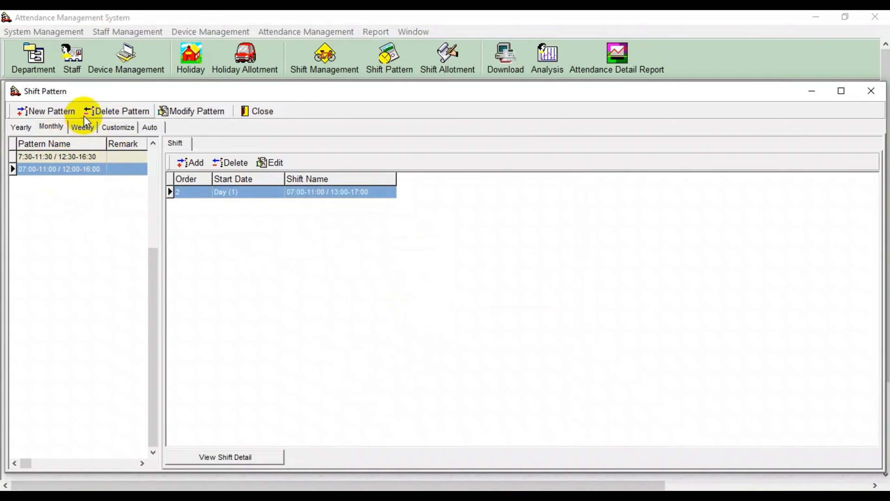
pyautogui.click(188, 111)
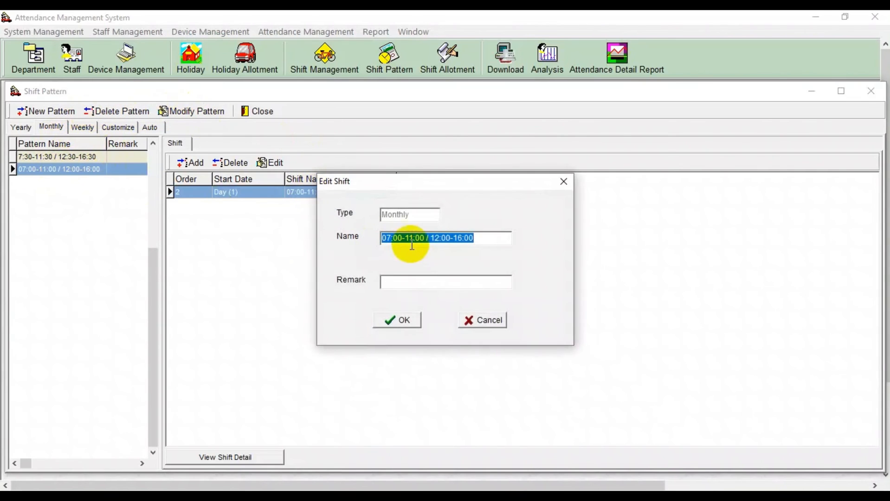
pyautogui.click(399, 237)
pyautogui.click(457, 238)
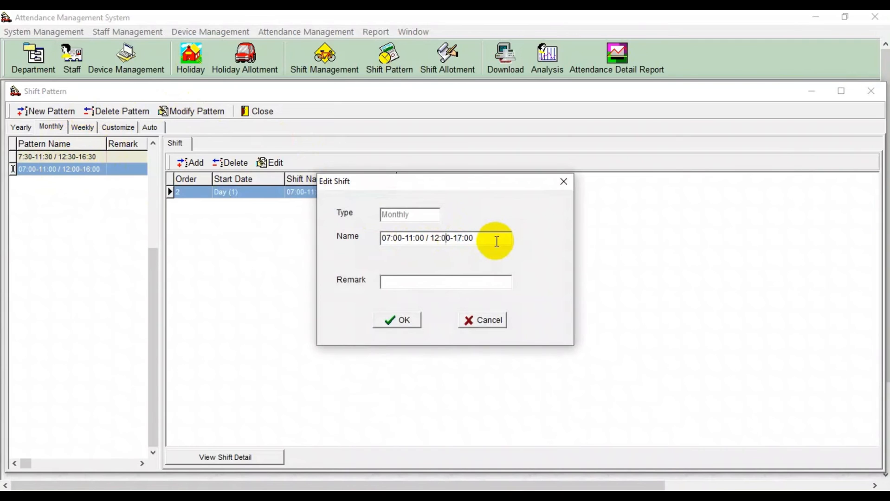
pyautogui.click(398, 320)
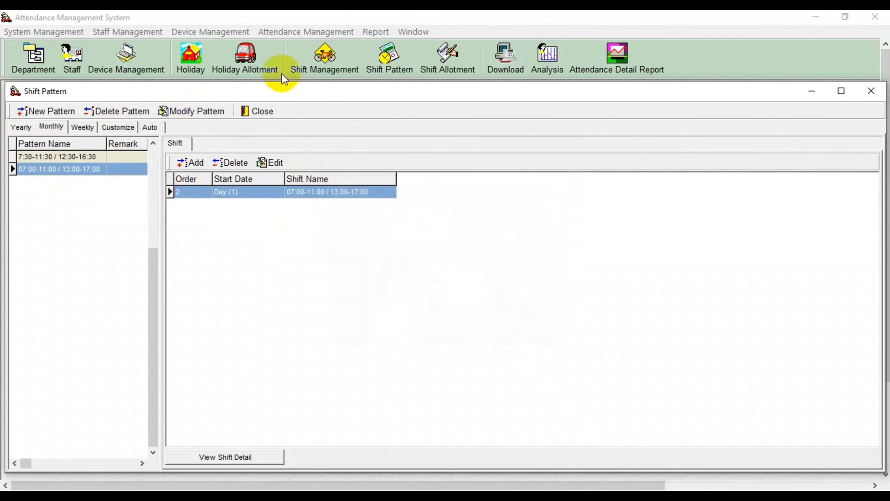
pyautogui.click(263, 111)
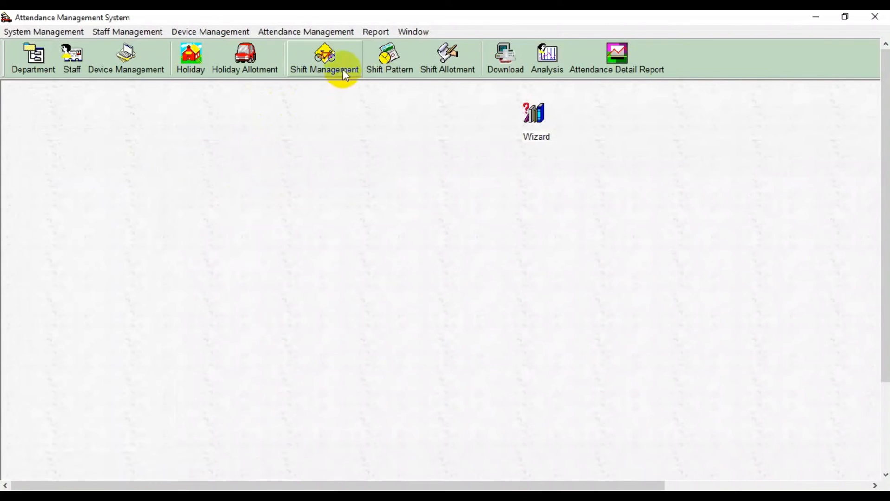
# Check shift 2's period times in Shift Management and open Shift Allotment.
pyautogui.click(320, 65)
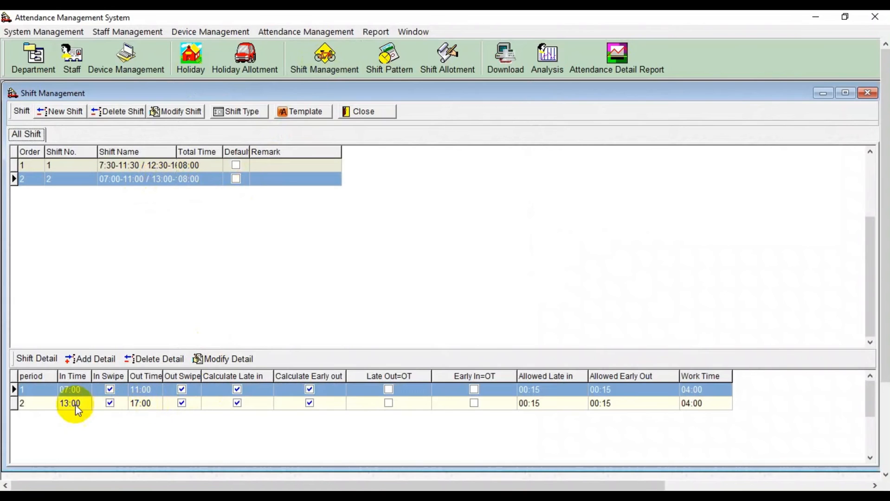
pyautogui.click(361, 112)
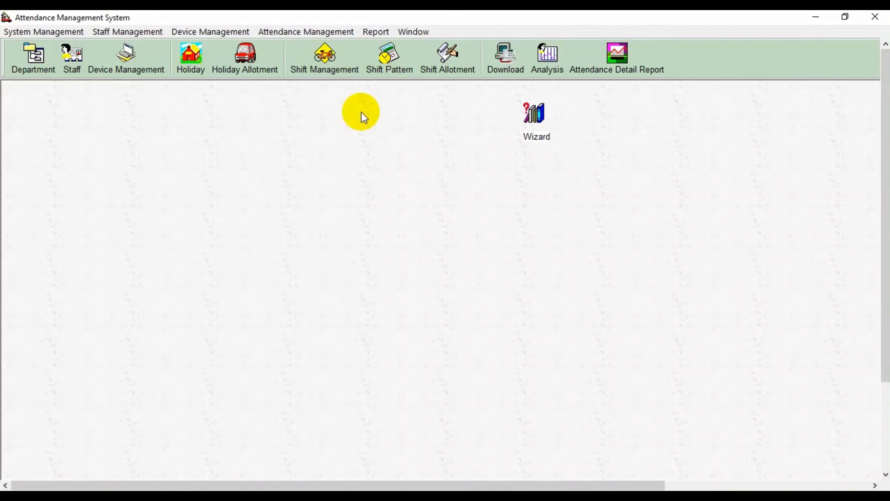
pyautogui.click(443, 73)
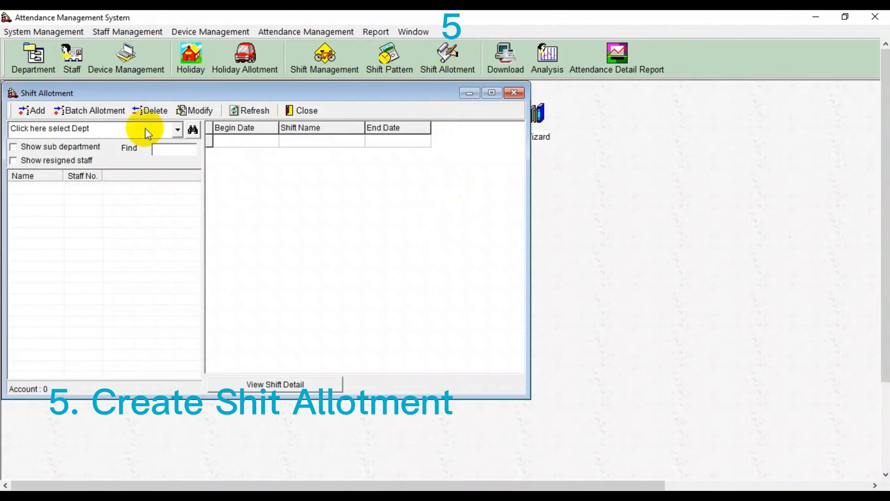
# Look through the staff lists of the Teacher Assisatant or Kingdergarten and Primary Teachers departments in Shift Allotment.
pyautogui.click(178, 129)
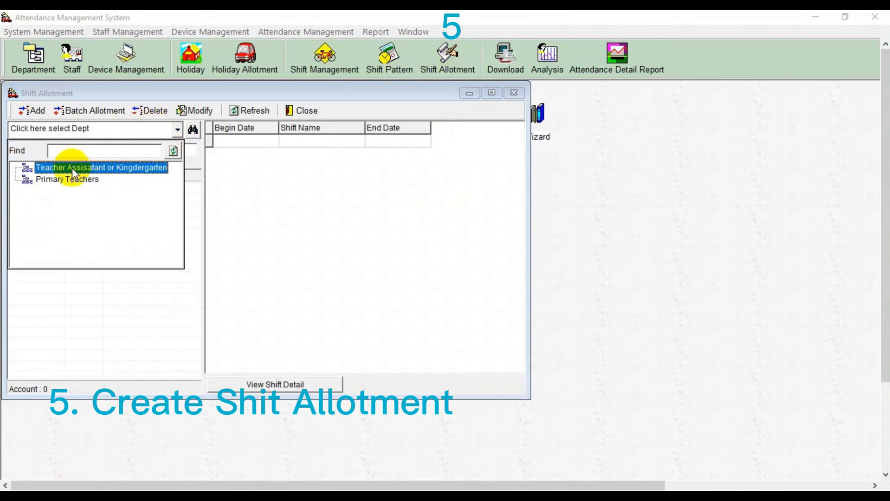
pyautogui.click(70, 168)
pyautogui.click(177, 130)
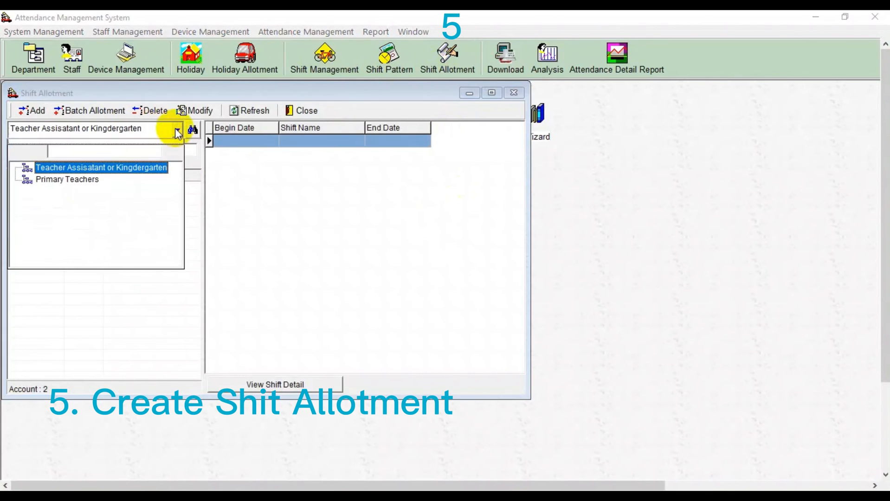
pyautogui.click(91, 181)
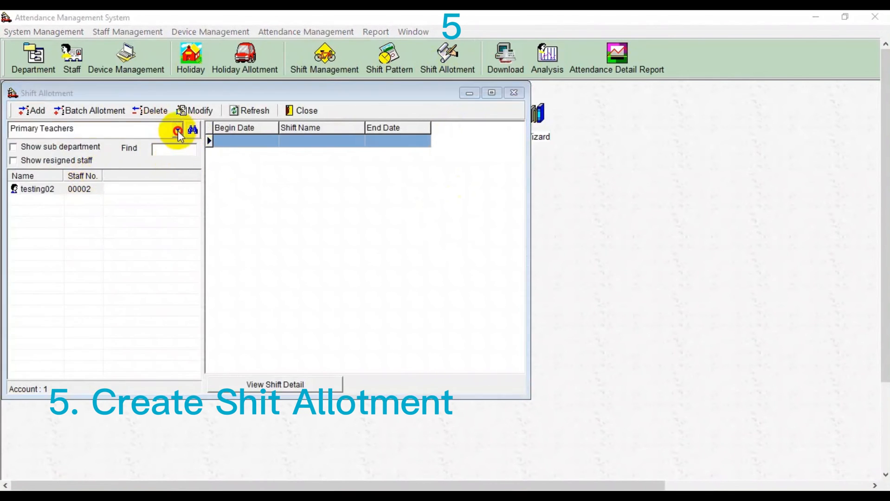
# Start a shift allotment for testing01 in Teacher Assisatant or Kingdergarten using the shift pattern 7:30-11:30 / 12:30-16:30.
pyautogui.click(178, 130)
pyautogui.click(88, 168)
pyautogui.click(67, 188)
pyautogui.click(55, 200)
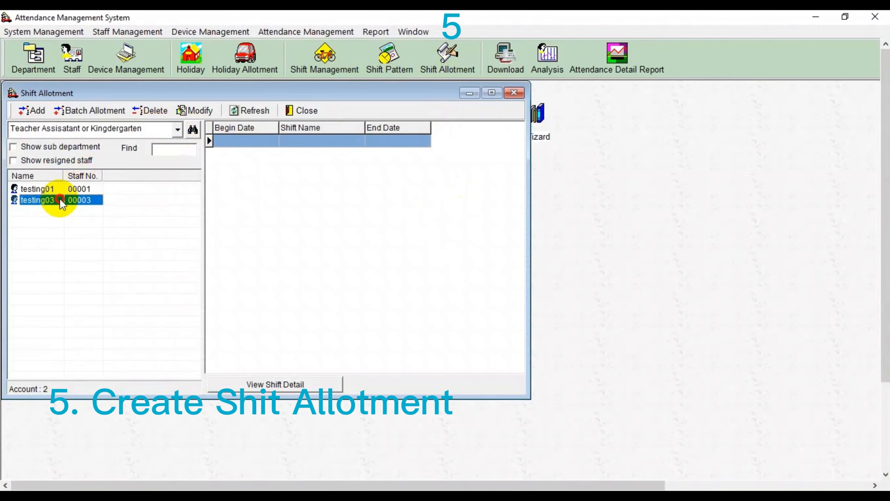
pyautogui.click(63, 188)
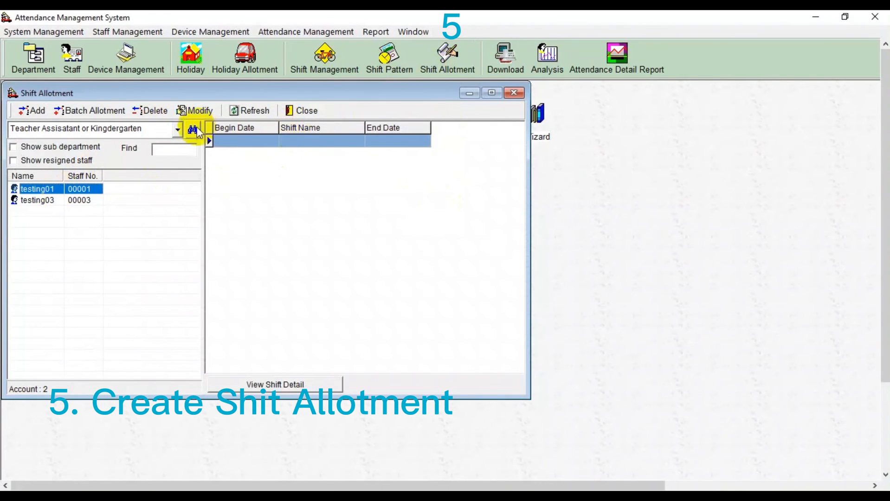
pyautogui.click(40, 113)
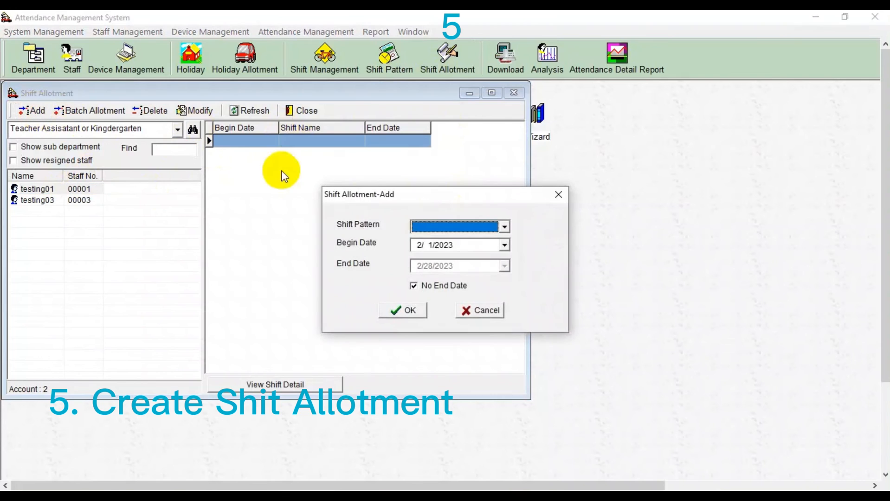
pyautogui.click(469, 226)
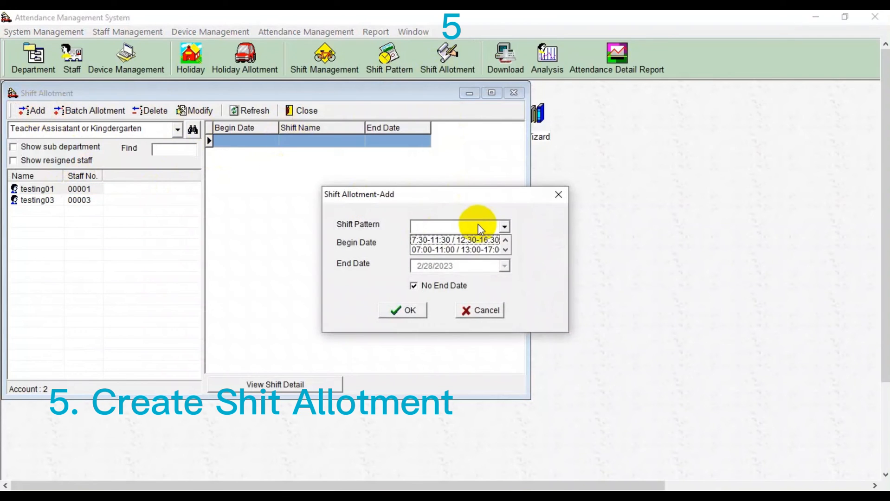
pyautogui.click(433, 239)
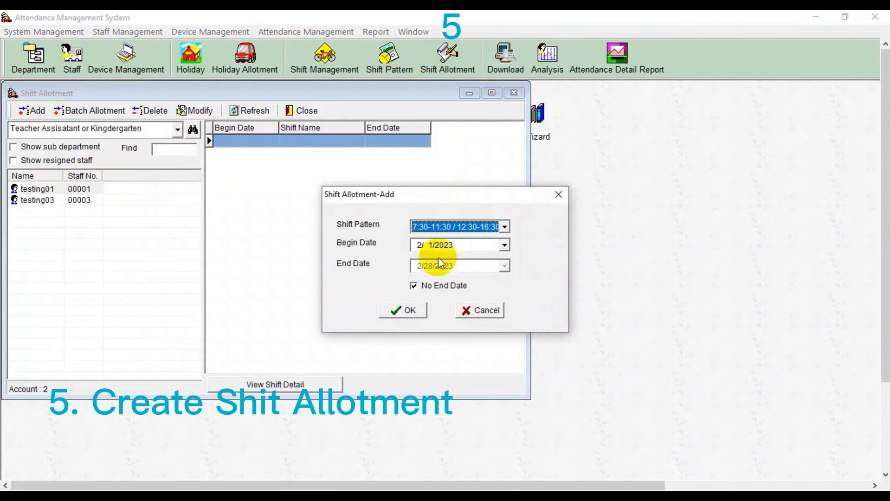
# Set testing01's allotment to begin 2/1/2023 and end 2/28/2023 with No End Date disabled, and save it.
pyautogui.click(504, 245)
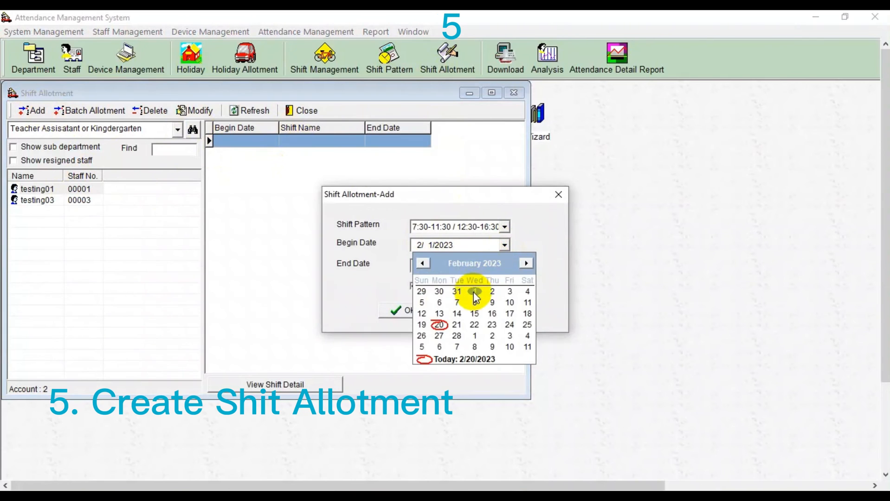
pyautogui.click(473, 291)
pyautogui.click(413, 284)
pyautogui.click(504, 265)
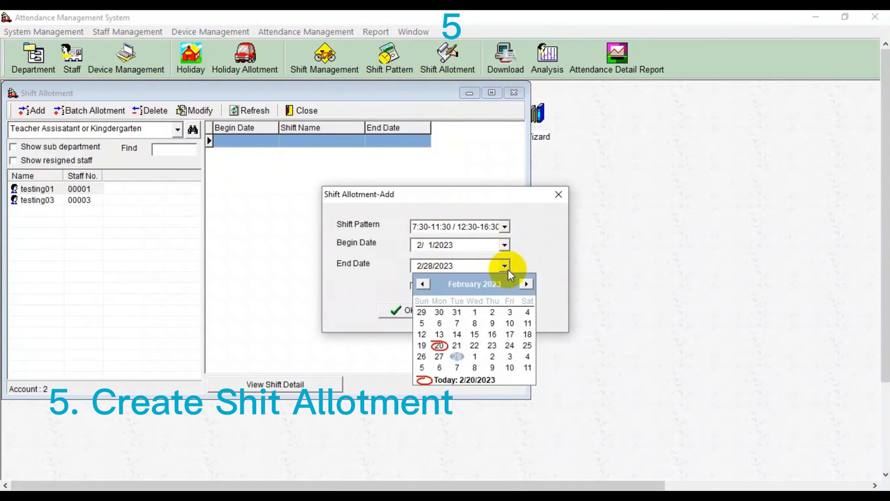
pyautogui.click(508, 269)
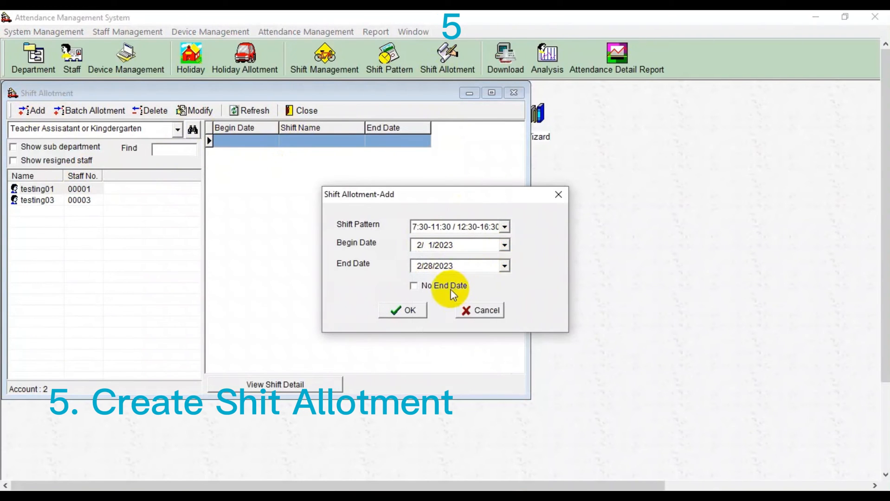
pyautogui.click(506, 266)
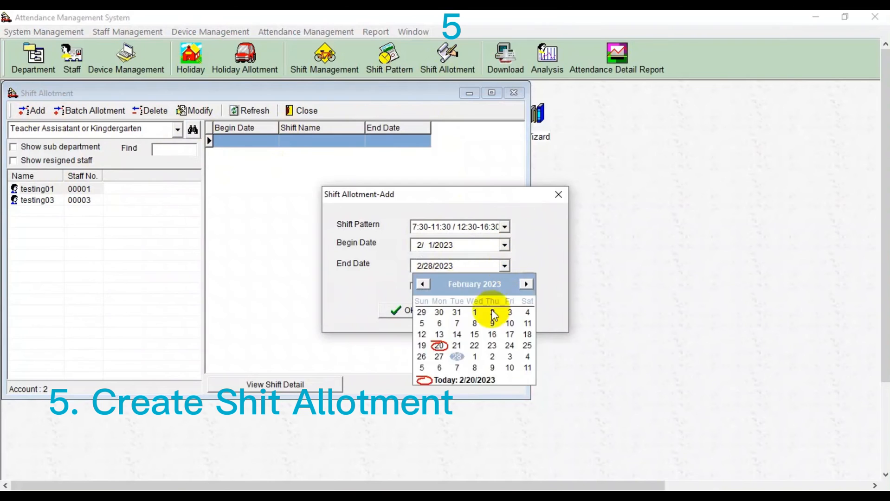
pyautogui.click(456, 357)
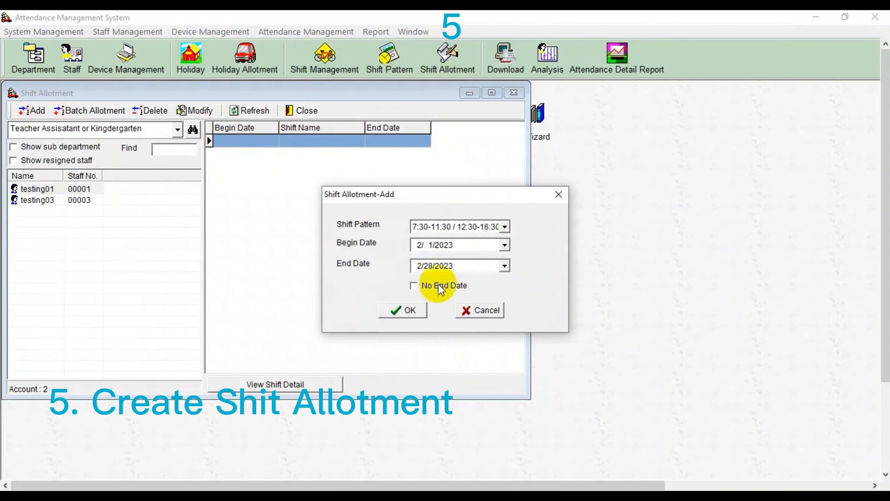
pyautogui.click(403, 308)
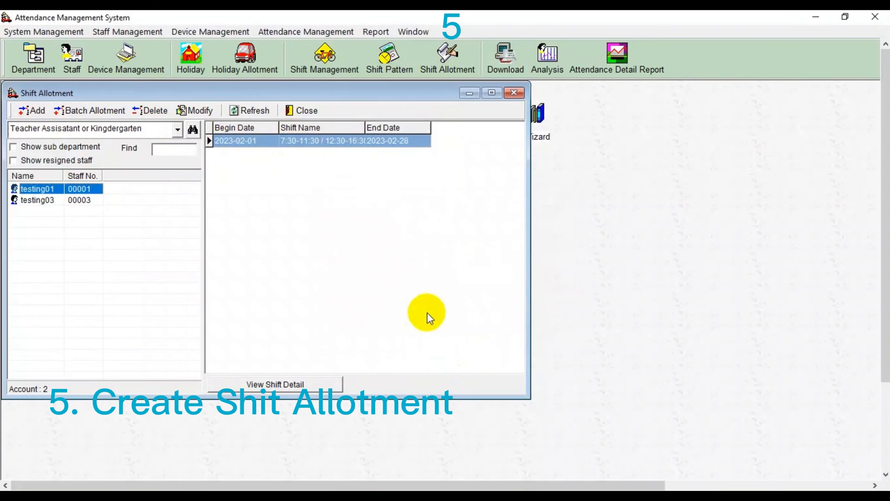
# Allot shift pattern 7:30-11:30 / 12:30-16:30 to testing03 from 2/1/2023 to 2/28/2023, with No End Date disabled.
pyautogui.click(62, 200)
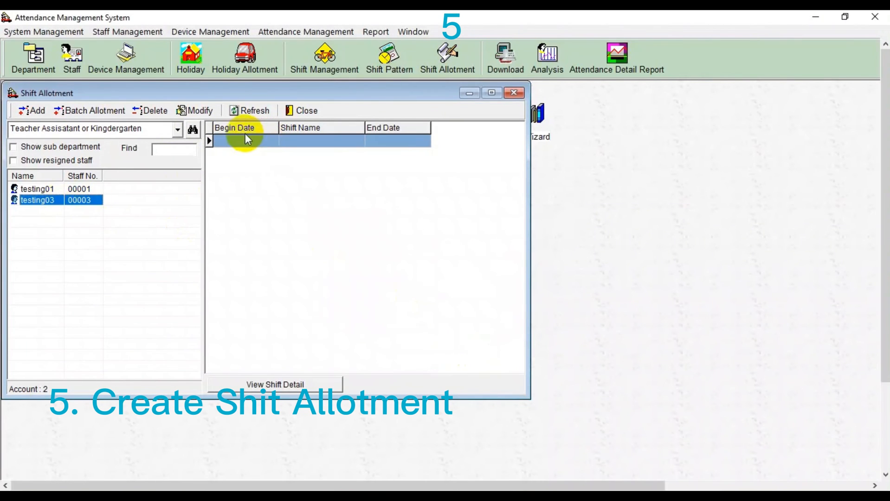
pyautogui.click(31, 111)
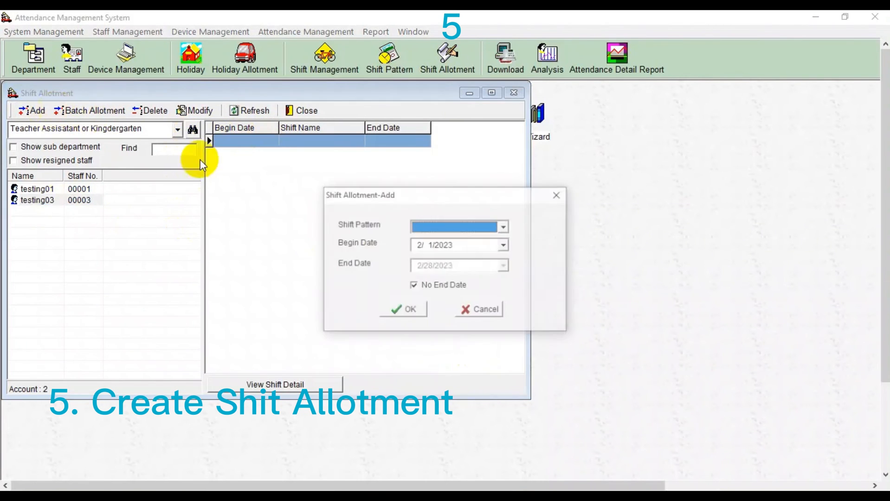
pyautogui.click(431, 226)
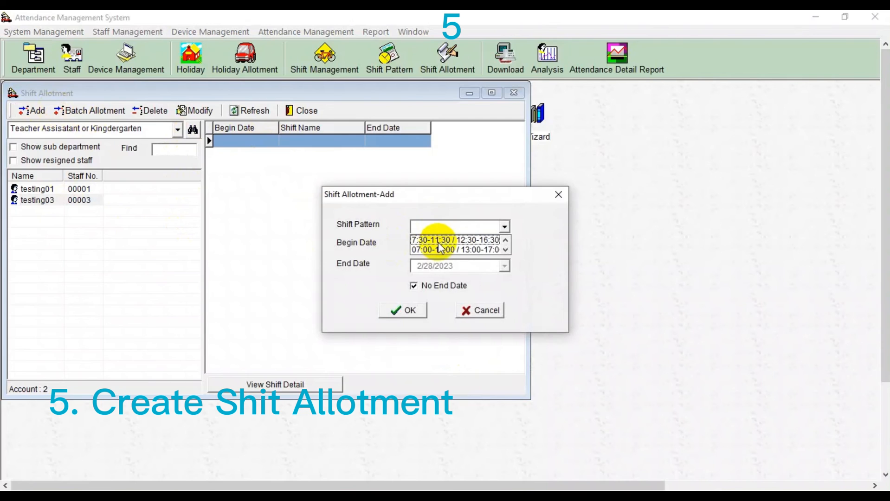
pyautogui.click(438, 241)
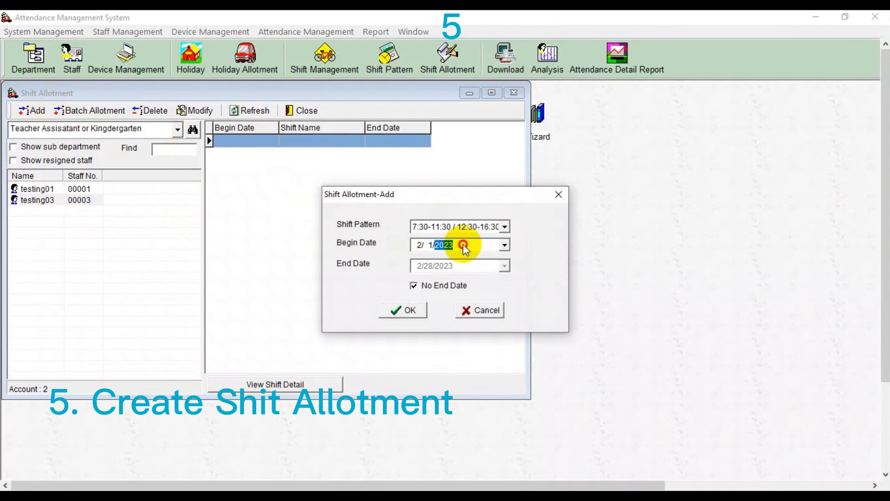
pyautogui.click(504, 246)
pyautogui.click(474, 292)
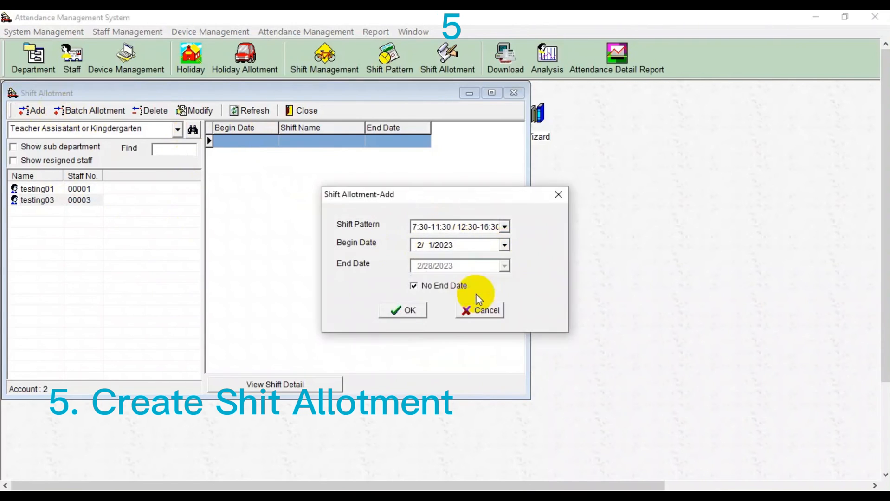
pyautogui.click(414, 285)
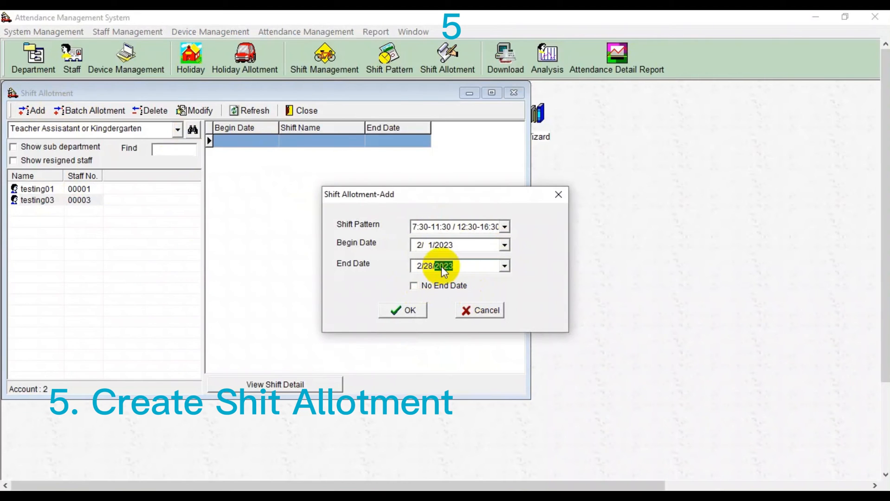
pyautogui.click(426, 266)
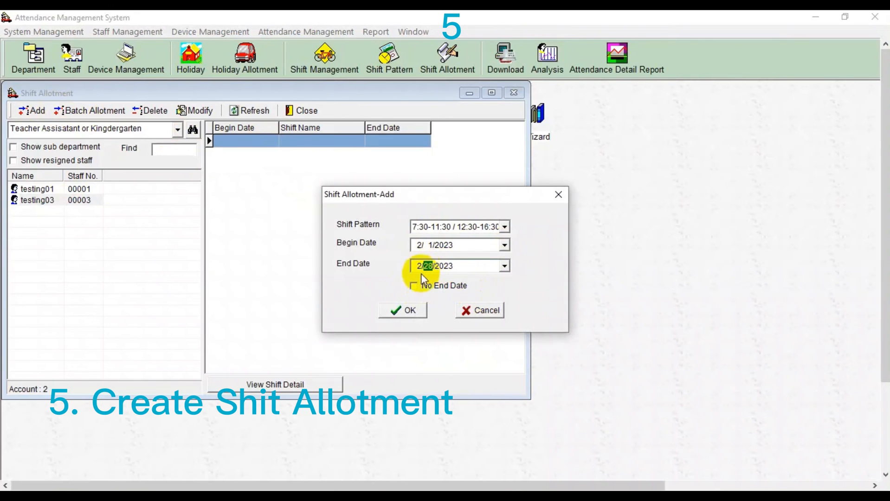
pyautogui.click(504, 266)
pyautogui.click(457, 357)
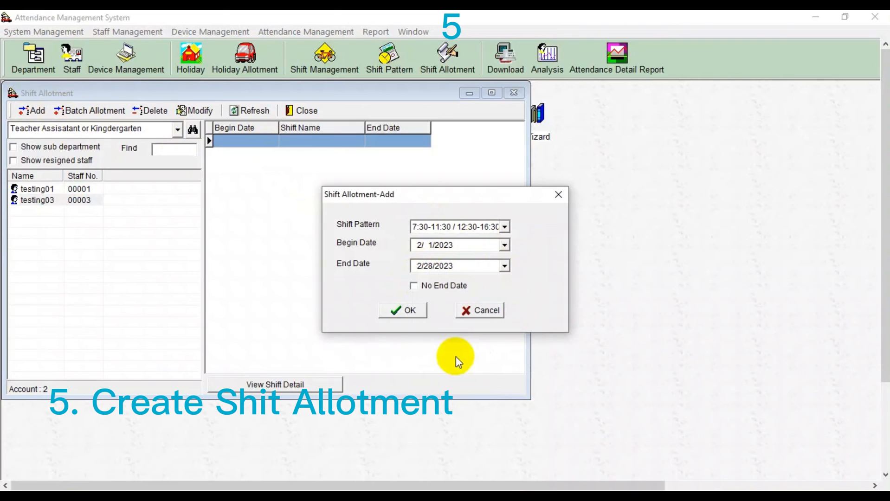
pyautogui.click(408, 310)
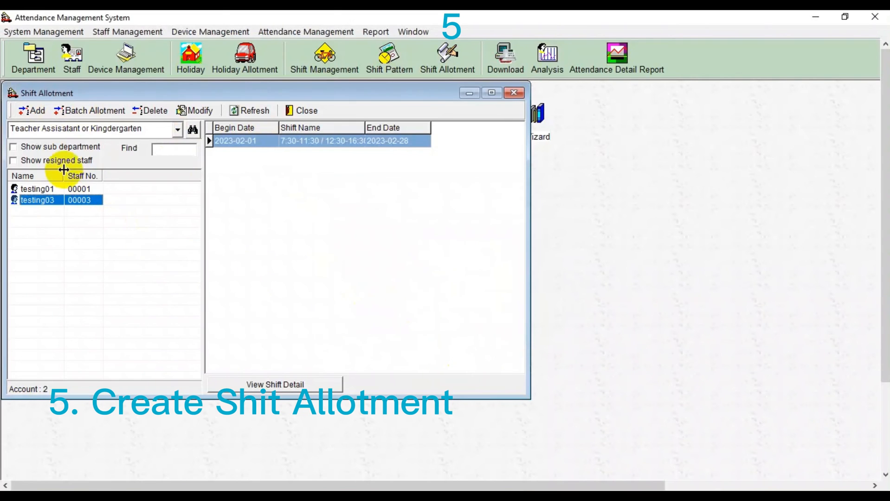
# Start a shift allotment for testing02 in the Primary Teachers department using the shift pattern 07:00-11:00 / 13:00-17:00.
pyautogui.click(58, 130)
pyautogui.click(65, 179)
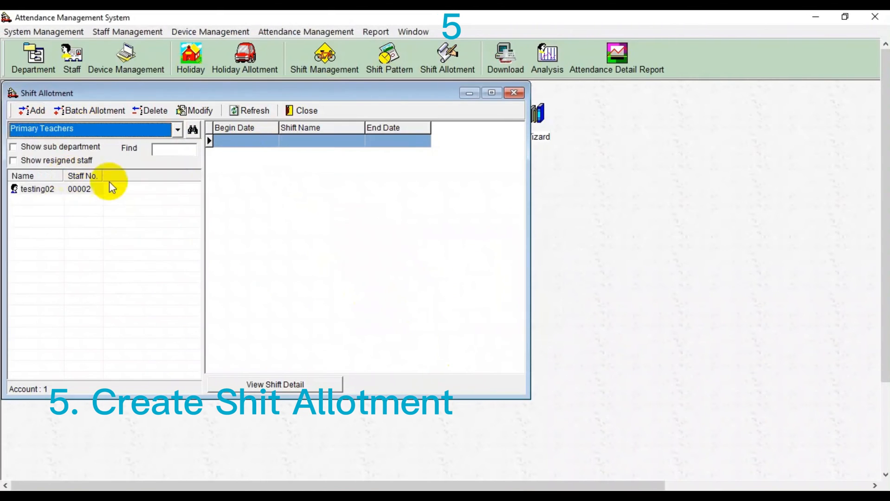
pyautogui.click(55, 188)
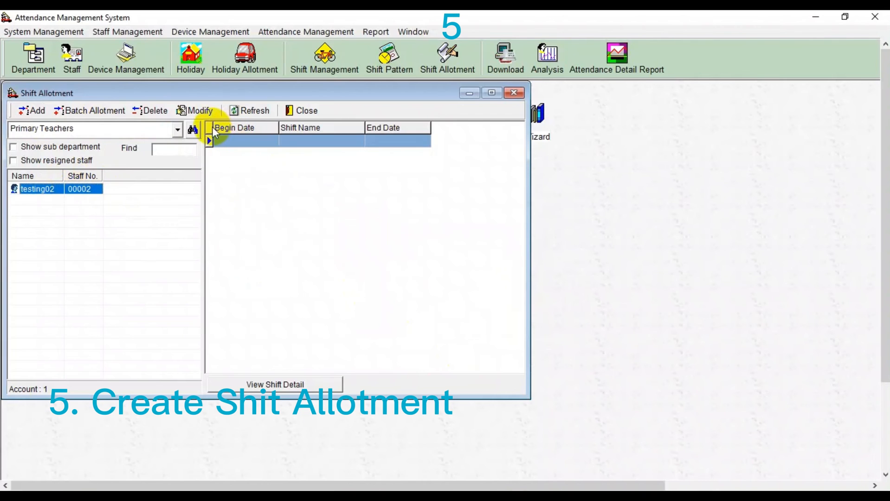
pyautogui.click(38, 114)
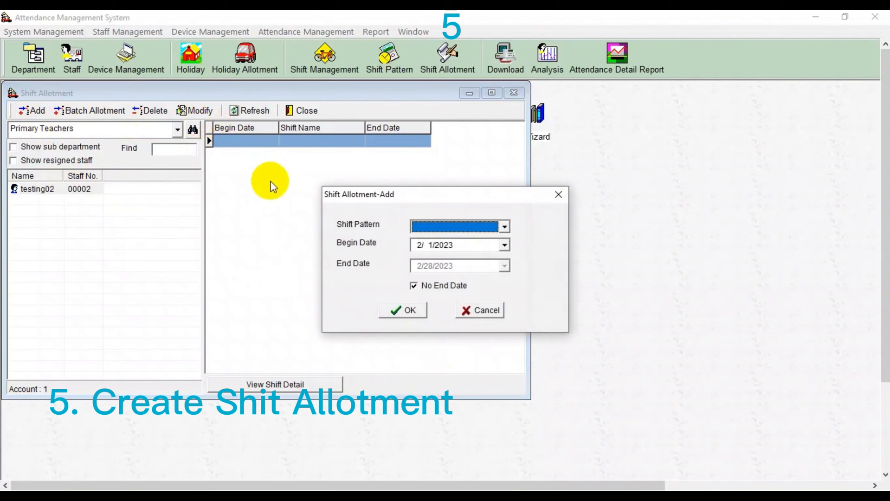
pyautogui.click(467, 226)
pyautogui.click(443, 250)
# Set testing02's allotment to run from 2/1/2023 to 2/28/2023 without No End Date, save it and close Shift Allotment.
pyautogui.click(462, 247)
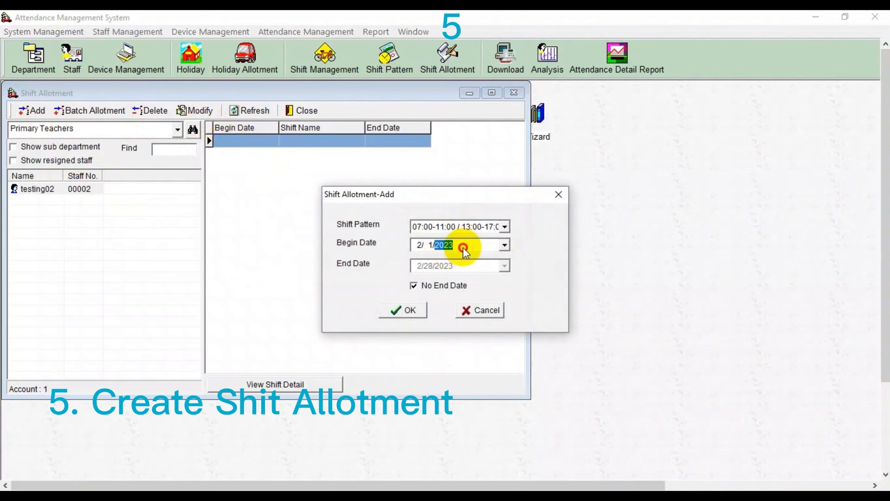
pyautogui.click(504, 245)
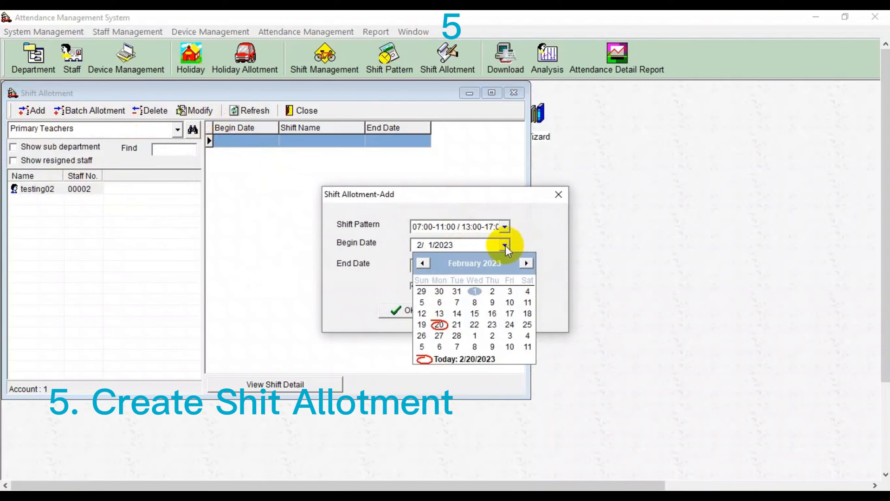
pyautogui.click(471, 287)
pyautogui.click(418, 288)
pyautogui.click(445, 266)
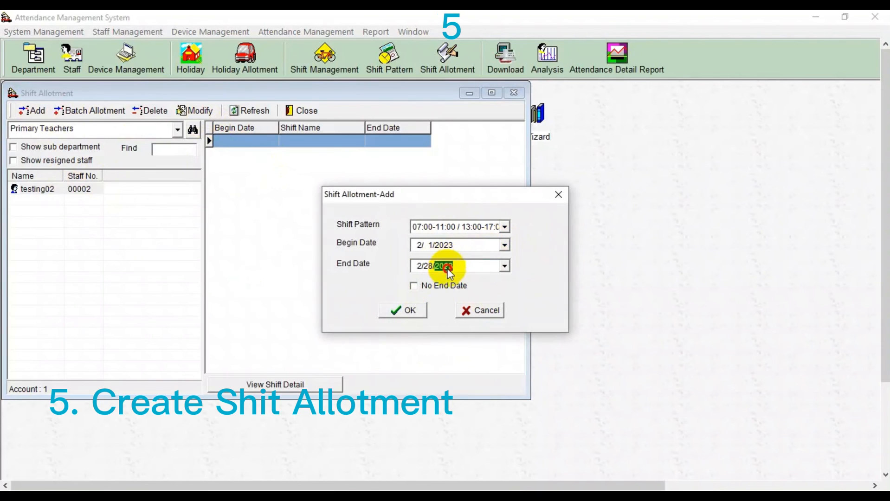
pyautogui.click(503, 267)
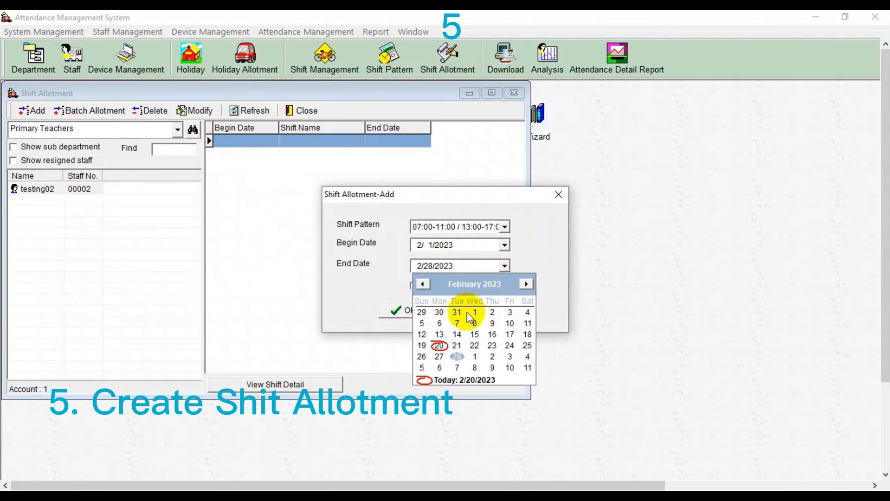
pyautogui.click(457, 357)
pyautogui.click(417, 311)
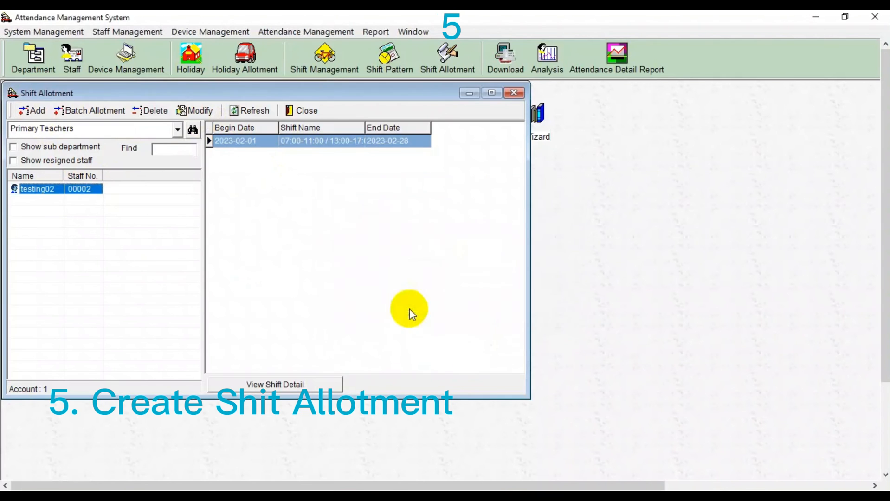
pyautogui.click(513, 93)
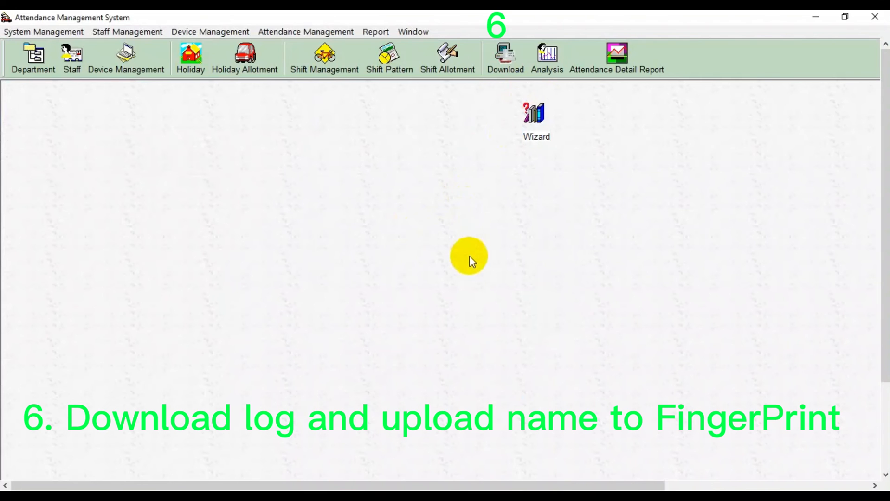
# Open the Data Communication window for downloading records from the device.
pyautogui.click(538, 57)
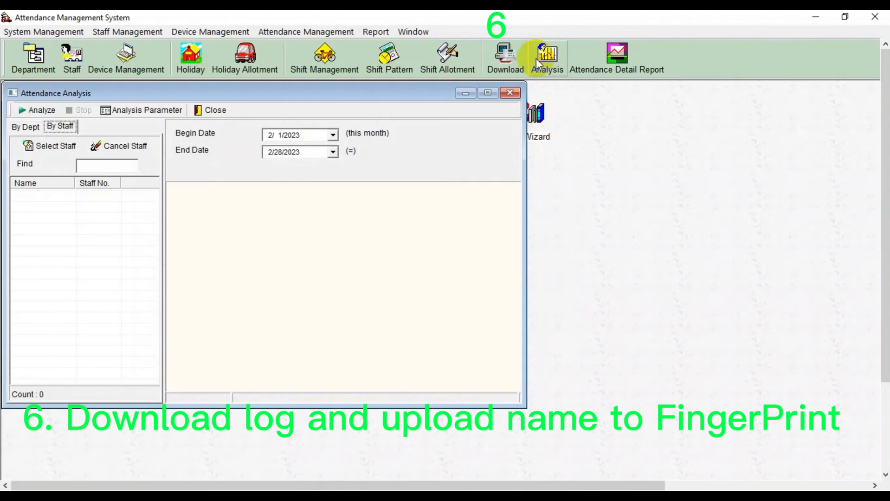
pyautogui.click(510, 93)
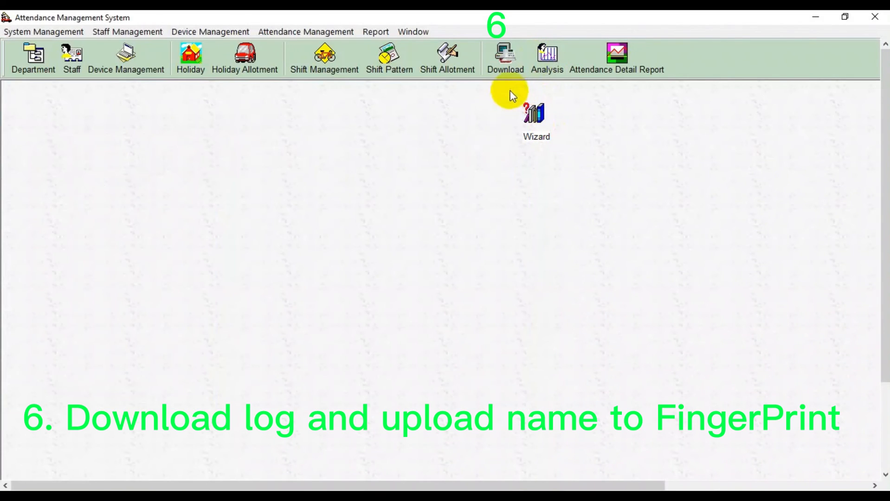
pyautogui.click(505, 61)
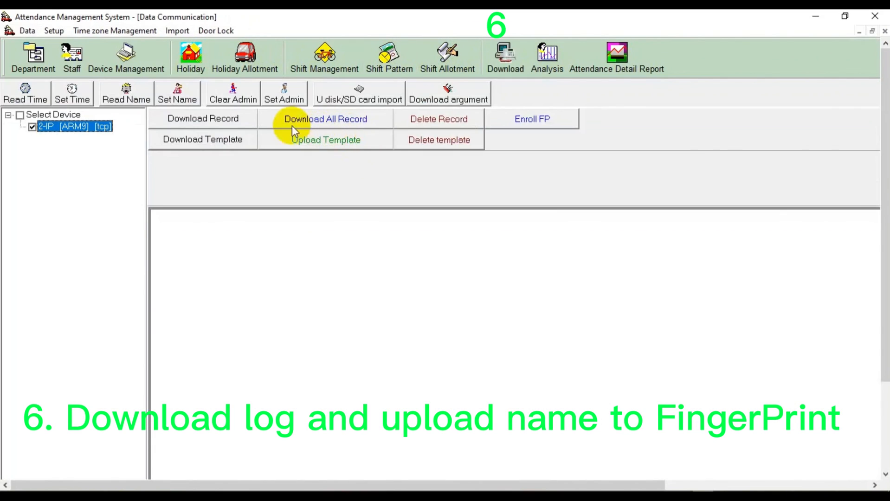
# Upload the staff names to the selected 2-IP fingerprint device.
pyautogui.click(176, 100)
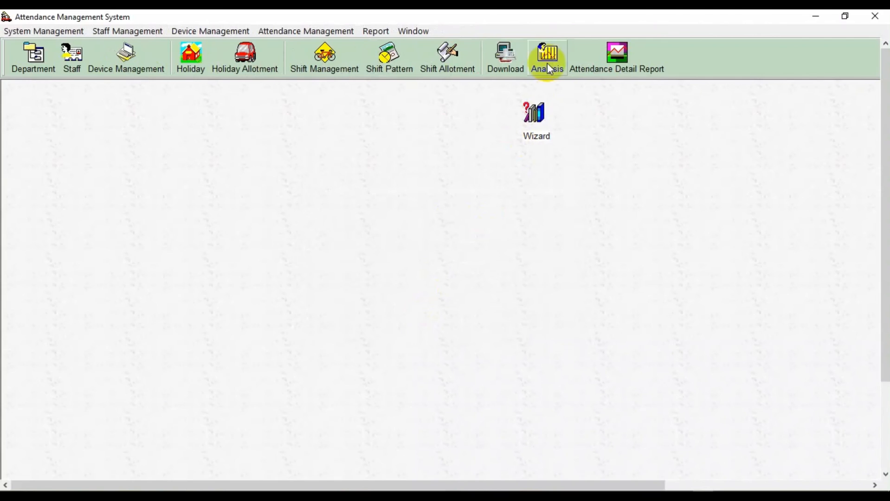
# Start an attendance analysis by department covering Teacher Assistant or Kingdergarten and Primary Teachers.
pyautogui.click(547, 63)
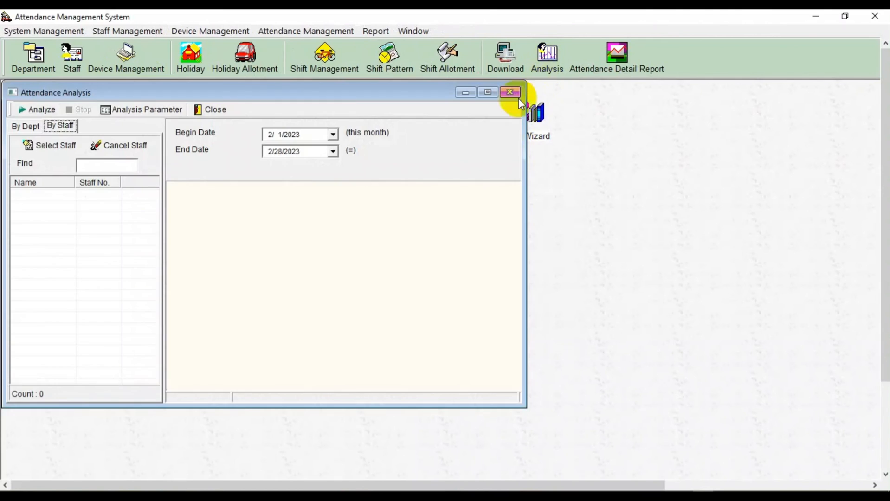
pyautogui.click(29, 127)
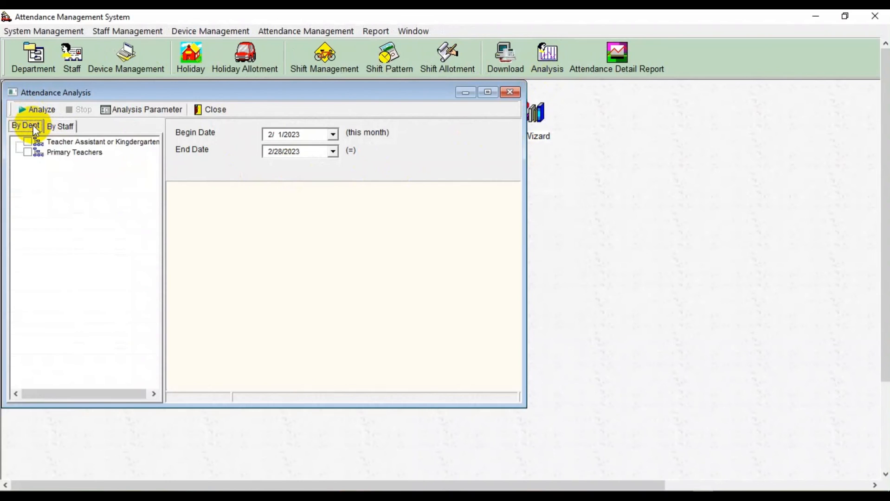
pyautogui.click(27, 141)
pyautogui.click(25, 151)
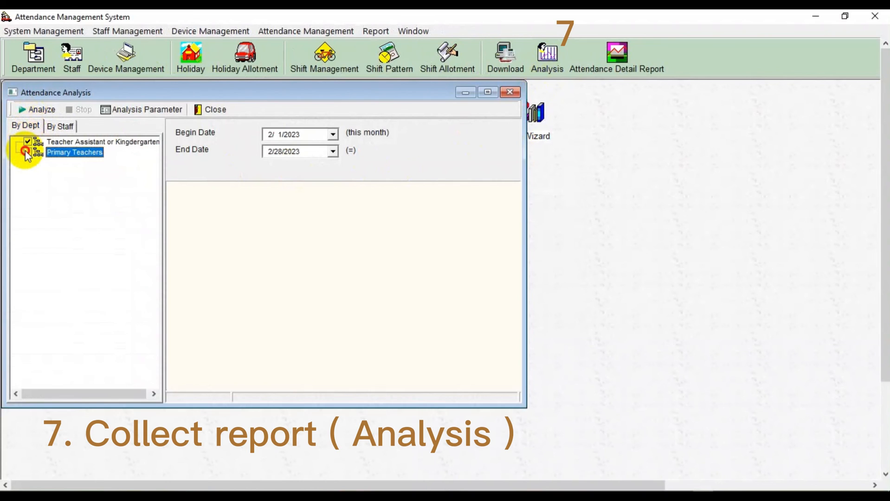
# Run the attendance analysis for the period 2/13/2023 to 2/24/2023 and close Attendance Analysis.
pyautogui.click(333, 134)
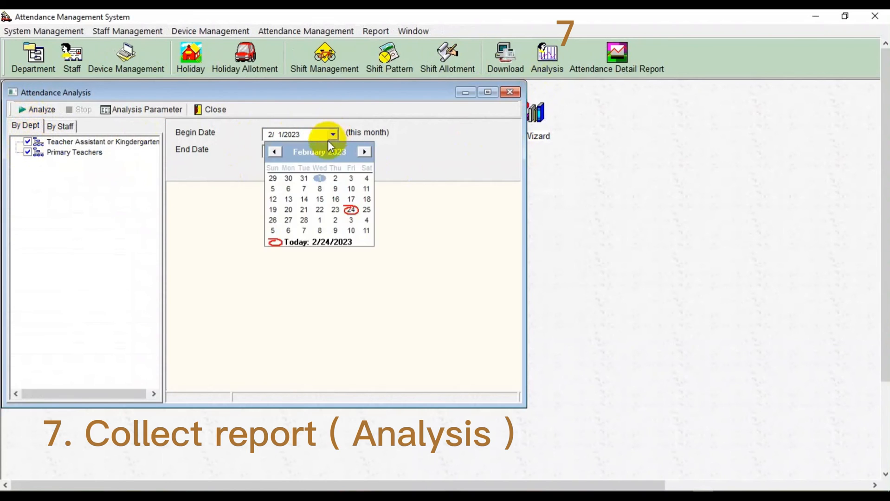
pyautogui.click(290, 199)
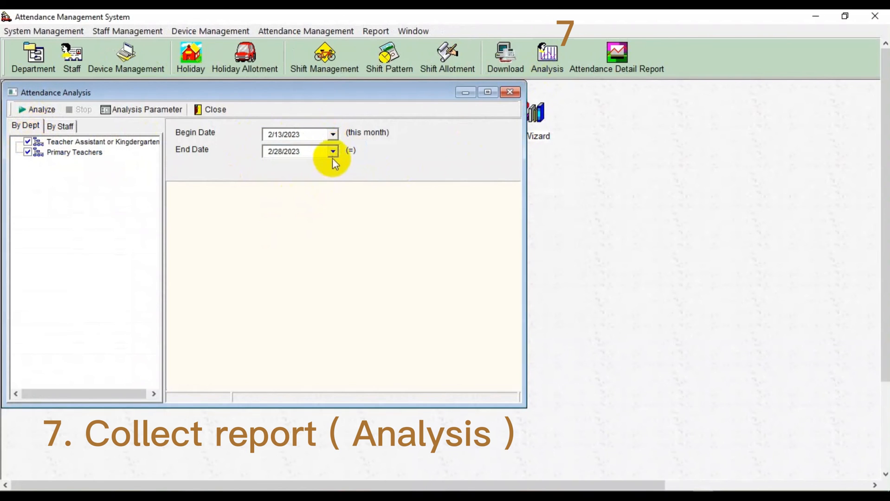
pyautogui.click(332, 153)
pyautogui.click(352, 226)
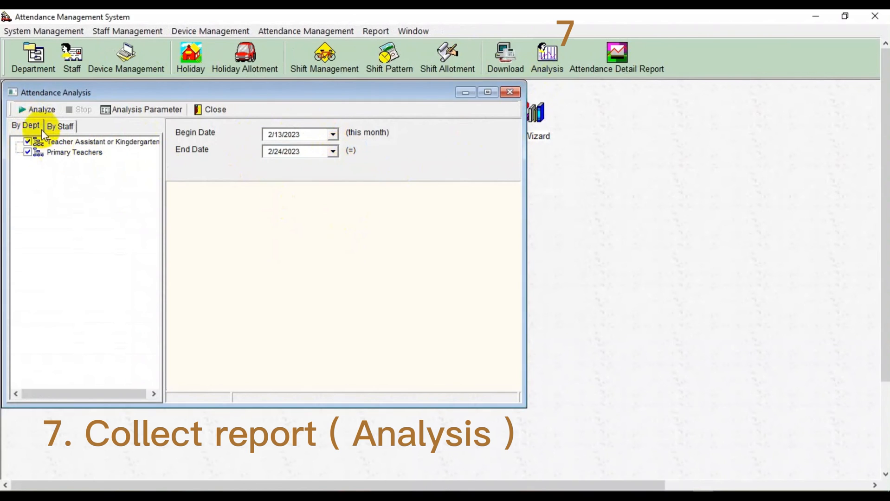
pyautogui.click(31, 110)
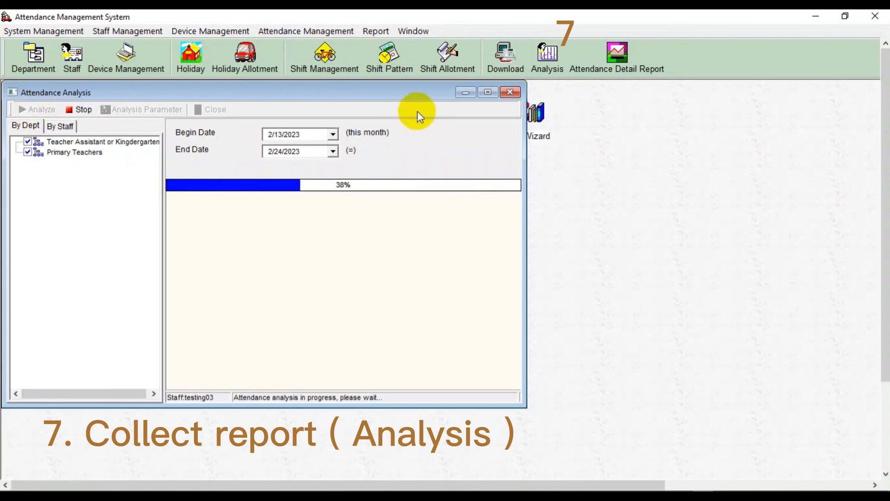
pyautogui.click(510, 94)
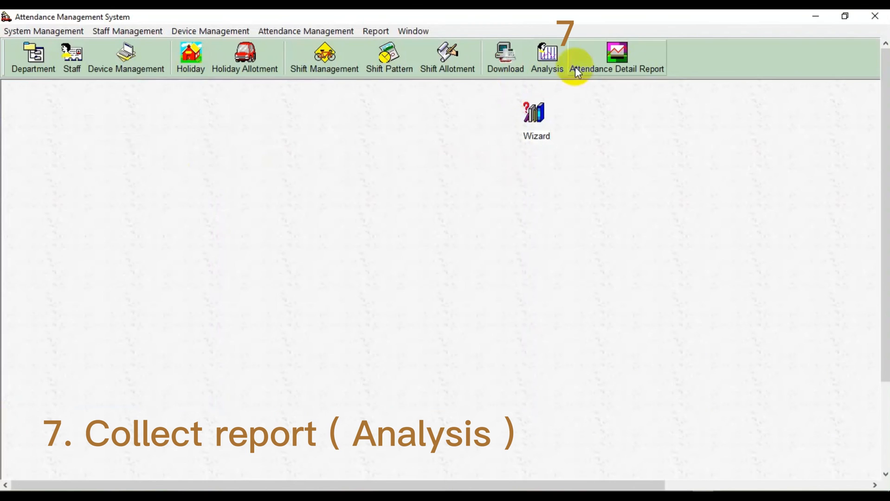
# Set up the Attendance Detail Report for both departments, with begin date 2/13/2023 and end date 2/24/2023.
pyautogui.click(598, 57)
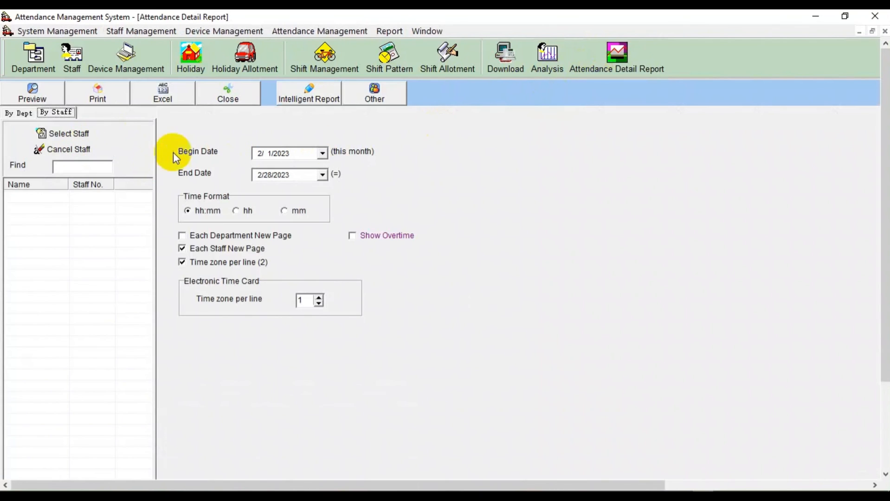
pyautogui.click(18, 112)
pyautogui.click(23, 139)
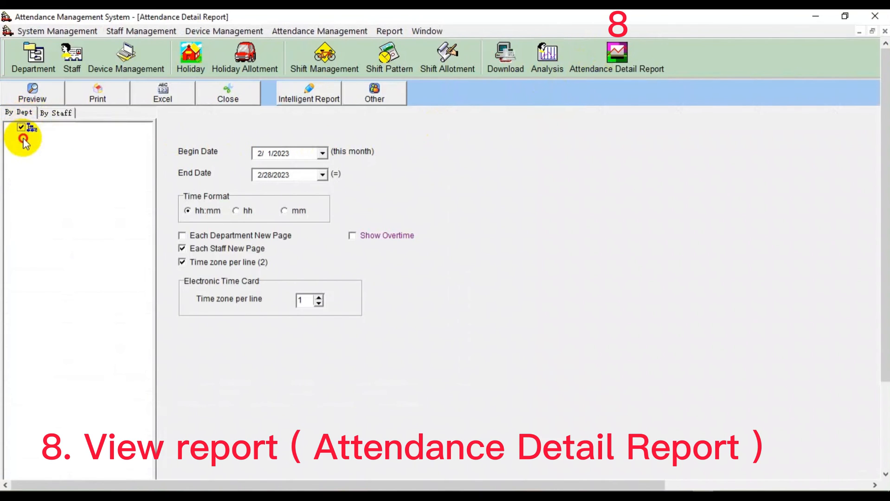
pyautogui.click(322, 153)
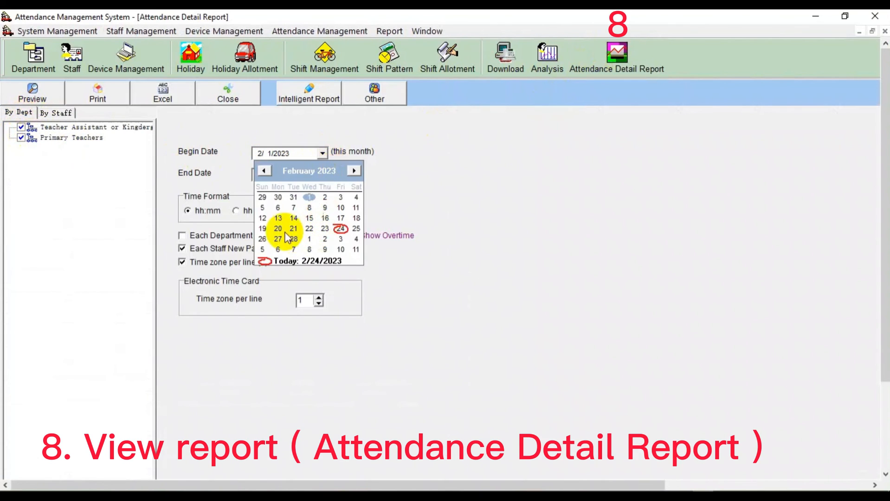
pyautogui.click(279, 218)
pyautogui.click(322, 175)
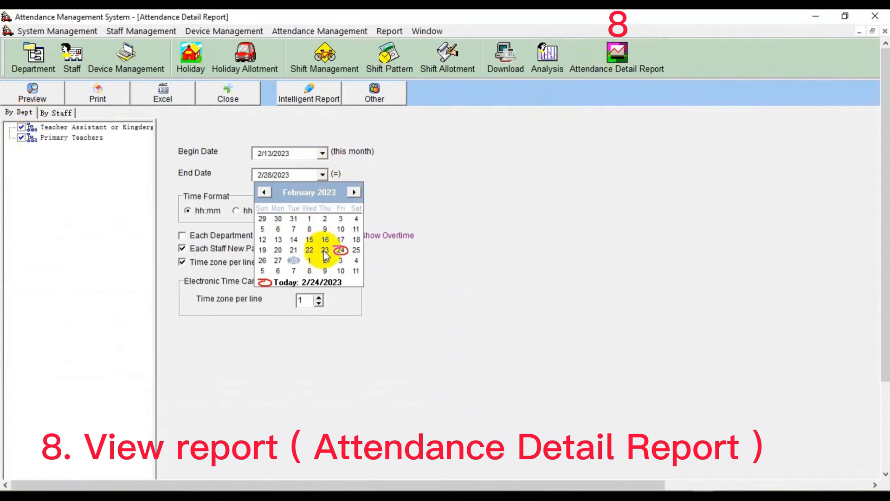
pyautogui.click(339, 249)
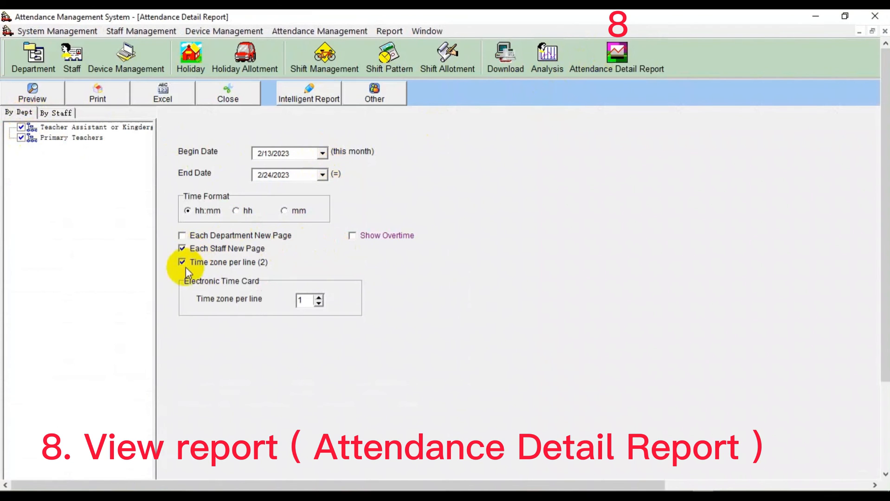
# Preview the Attendance Detail Report, close the preview and export the report to Excel.
pyautogui.click(31, 91)
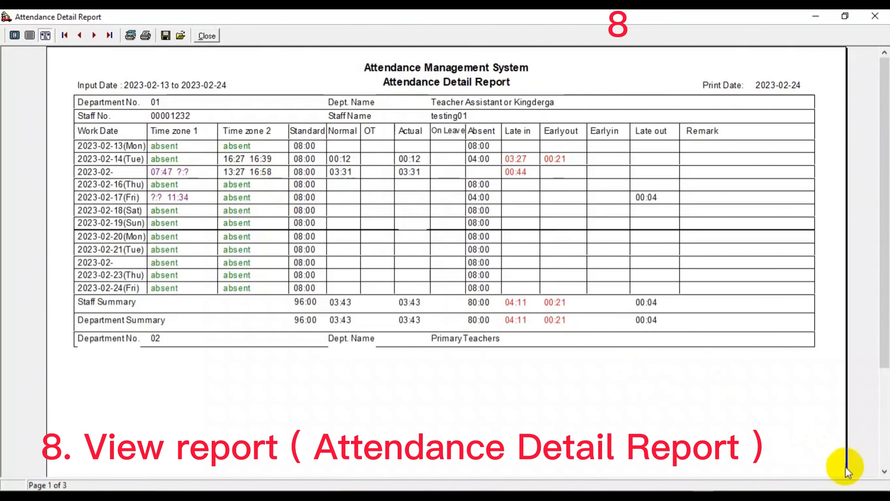
pyautogui.click(205, 37)
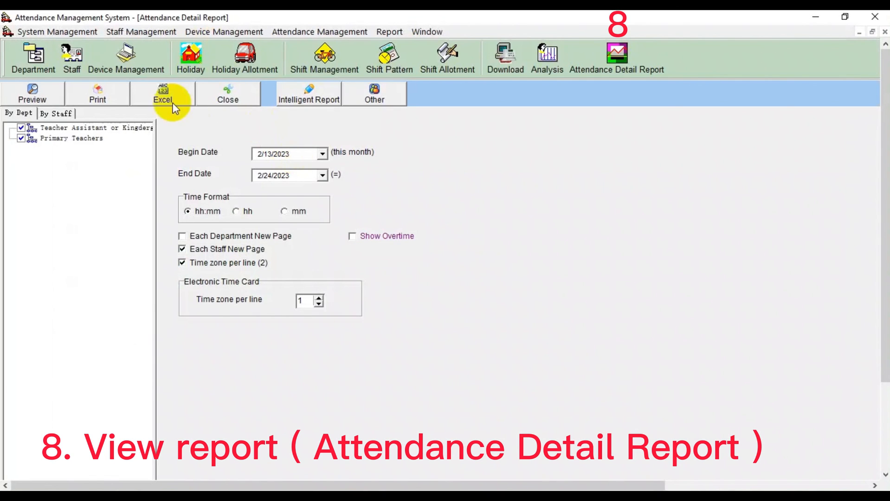
pyautogui.click(166, 95)
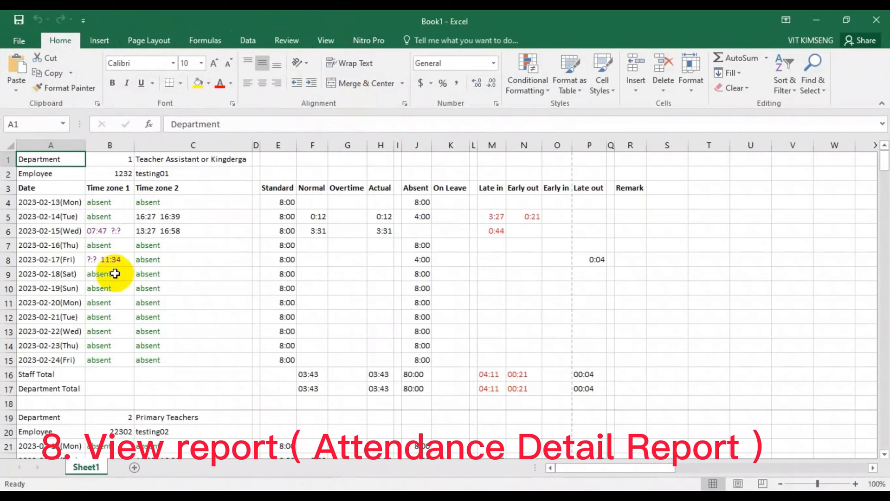
# Review the daily time zone records and totals for testing01, testing02 and testing03 in the exported Excel sheet.
pyautogui.click(65, 202)
pyautogui.click(103, 229)
pyautogui.click(152, 219)
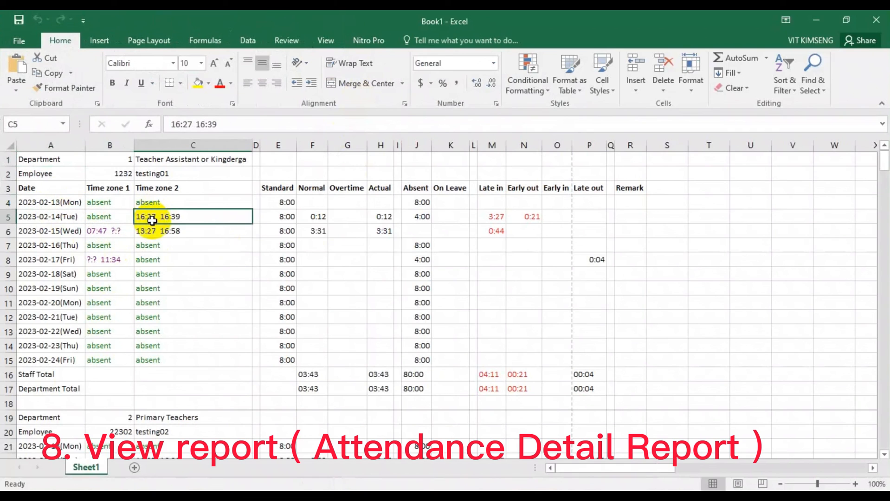
pyautogui.click(148, 231)
pyautogui.scroll(-3, 123, 283)
pyautogui.click(149, 346)
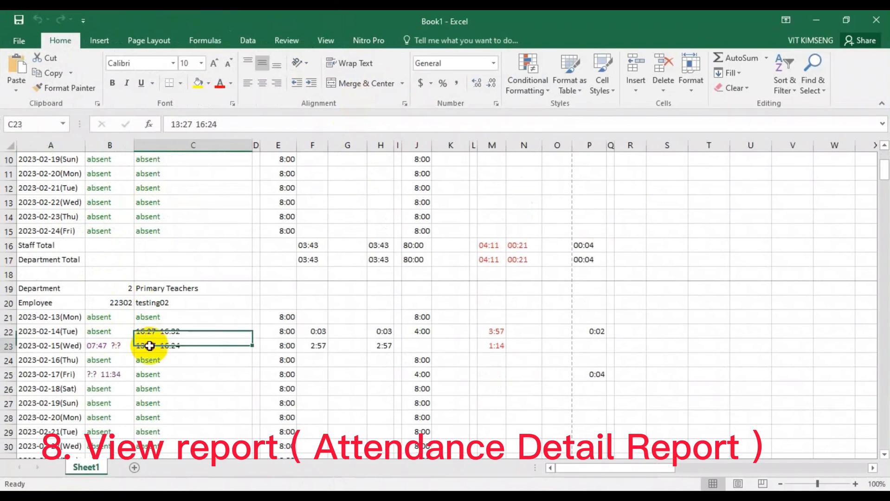
pyautogui.click(150, 304)
pyautogui.scroll(3, 162, 311)
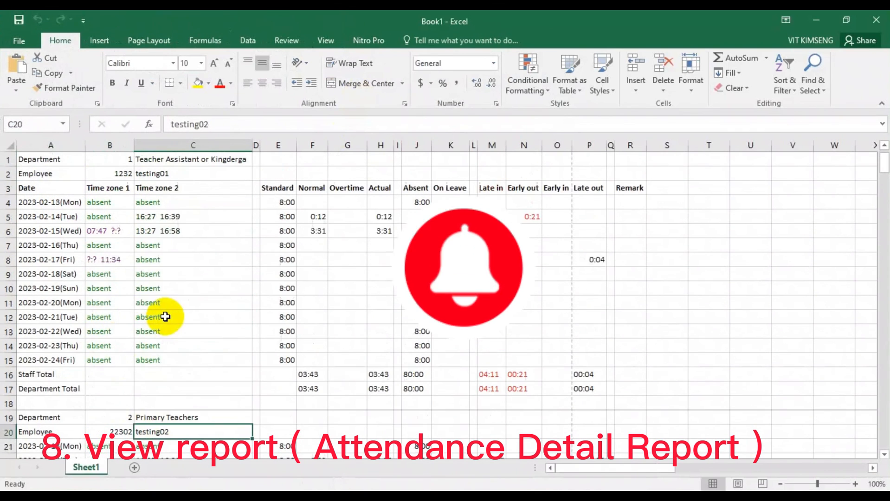
pyautogui.click(179, 177)
pyautogui.scroll(-9, 203, 252)
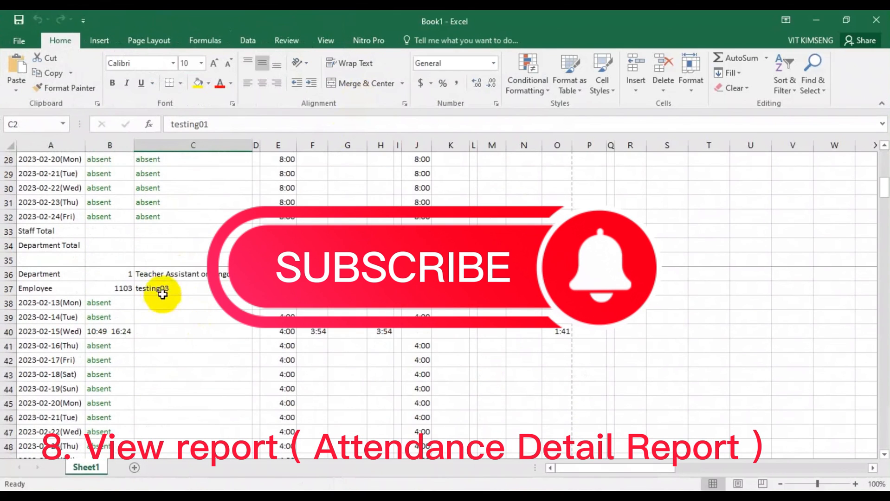
pyautogui.click(162, 294)
pyautogui.scroll(-4, 526, 339)
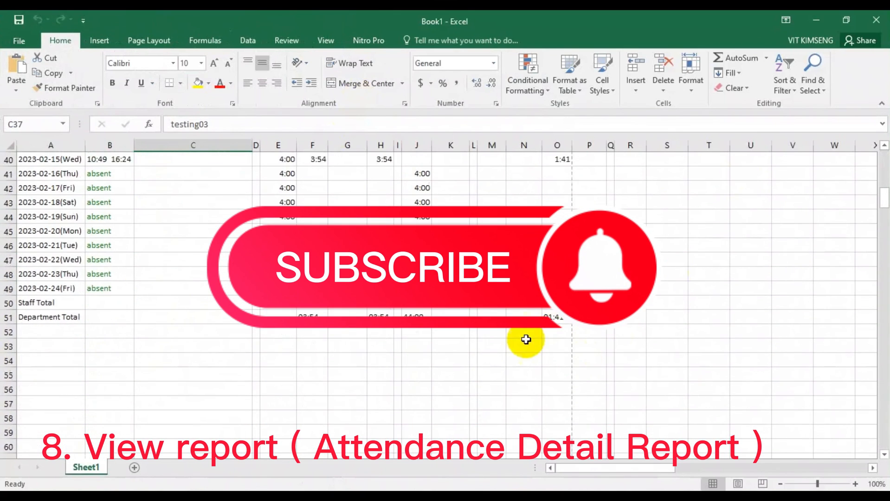
pyautogui.scroll(-1, 526, 339)
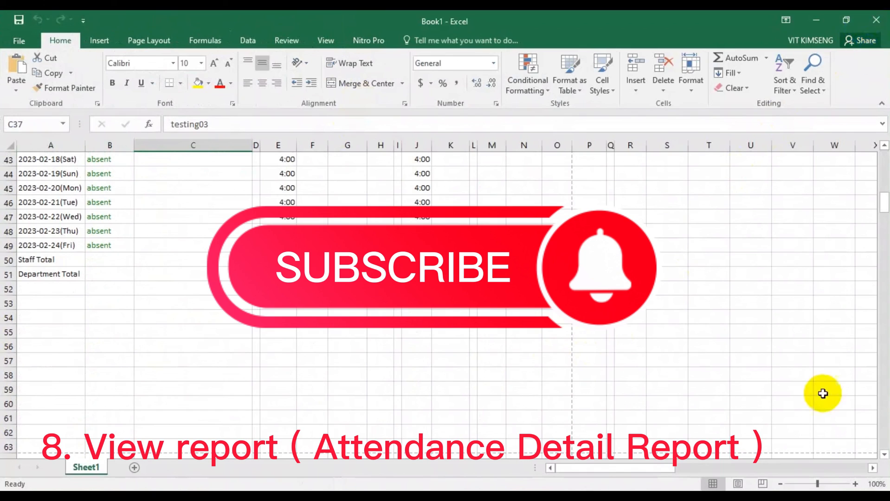